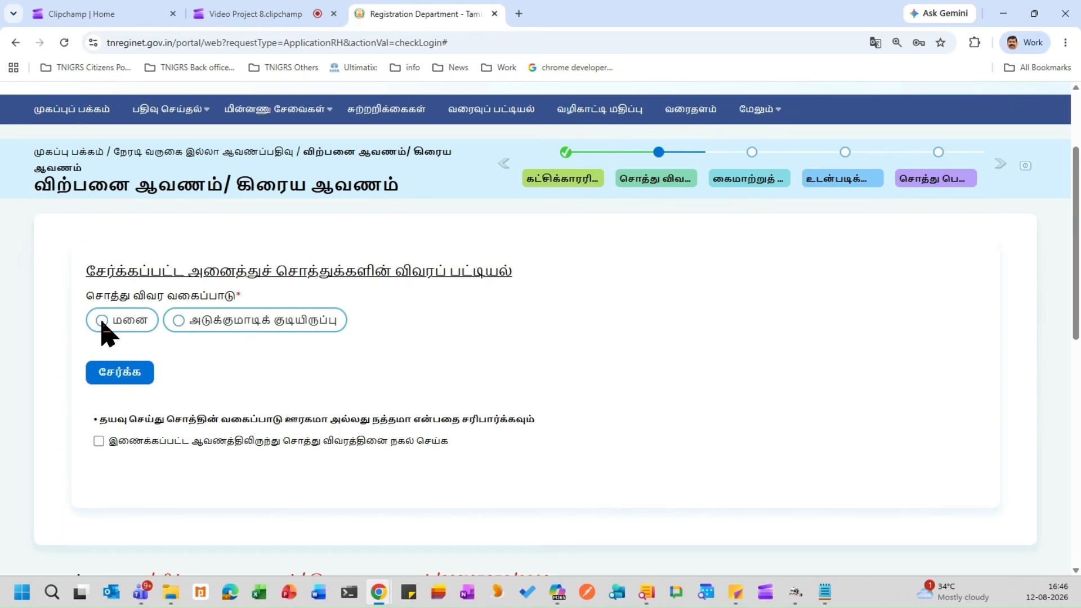
# Try copying the first previous property from the linked 2023 Coonoor document, and turn the copy option off again.
pyautogui.click(179, 321)
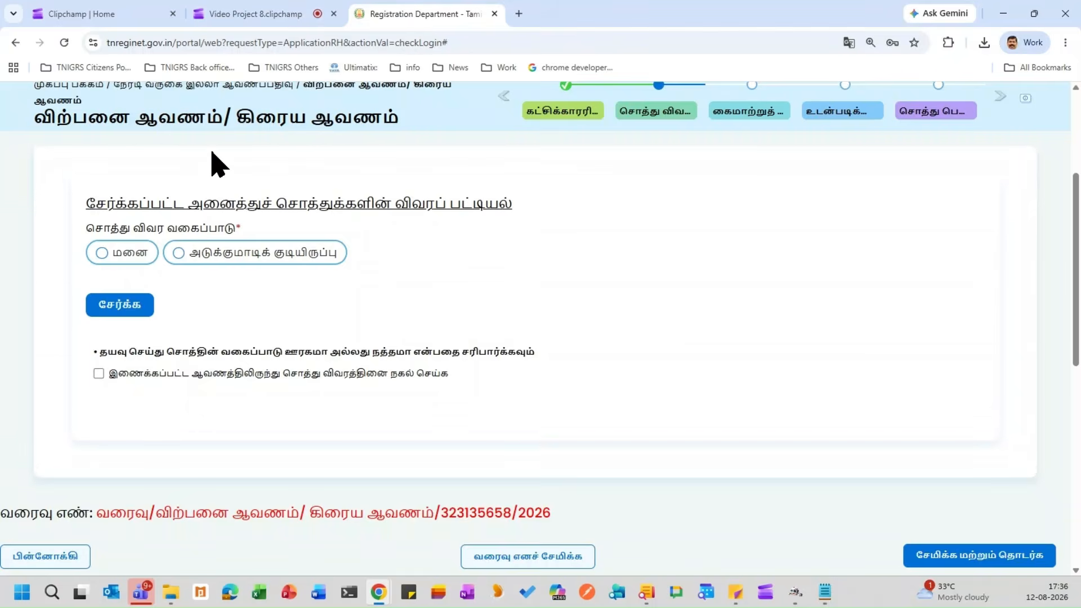
pyautogui.scroll(-1, 213, 164)
pyautogui.scroll(-1, 205, 159)
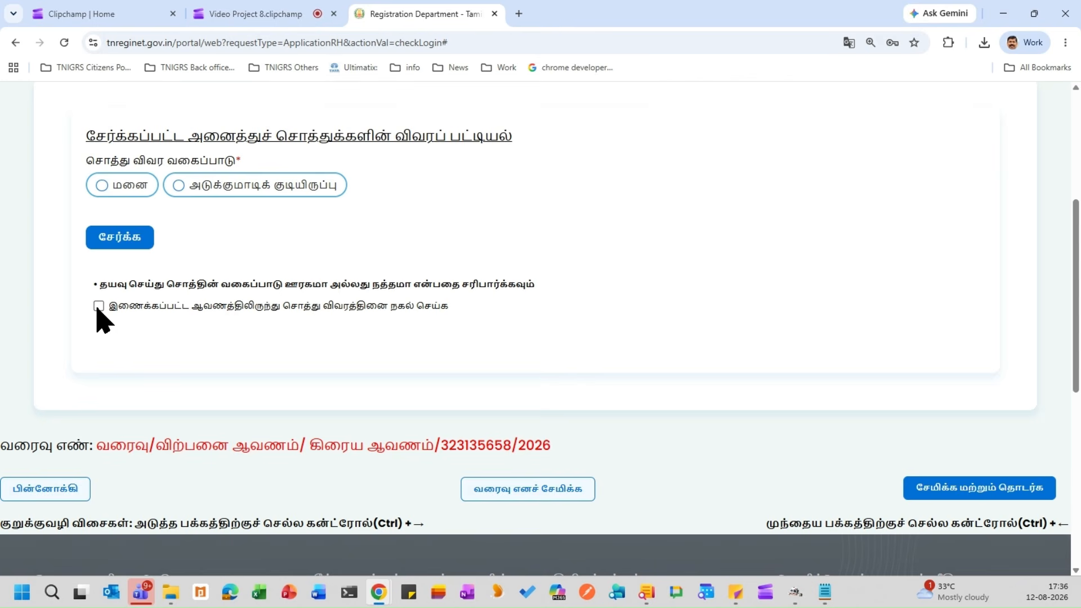
pyautogui.click(99, 306)
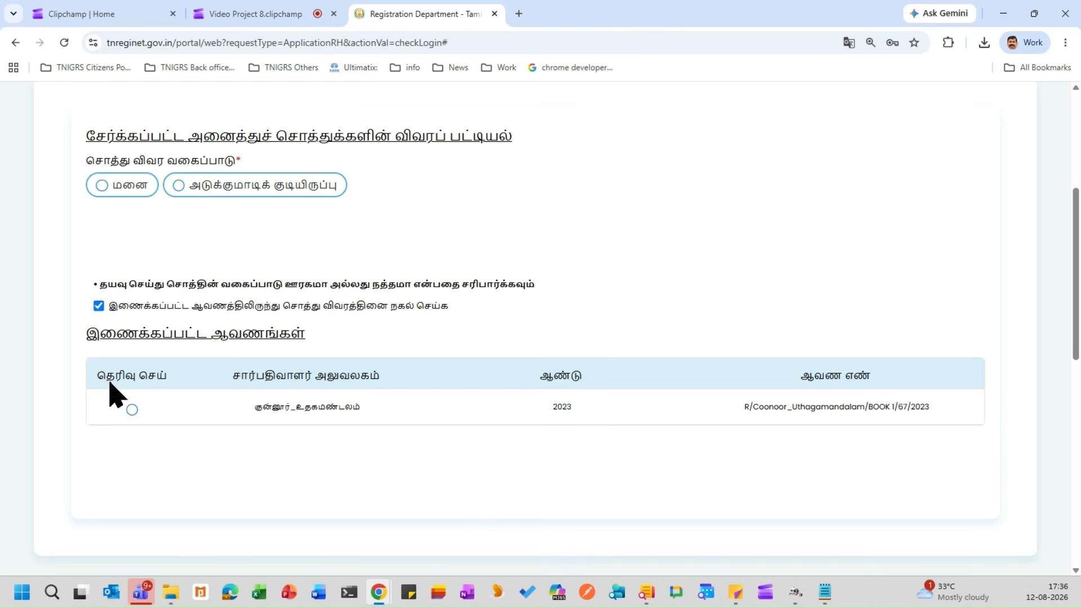
pyautogui.click(133, 411)
pyautogui.scroll(-4, 248, 375)
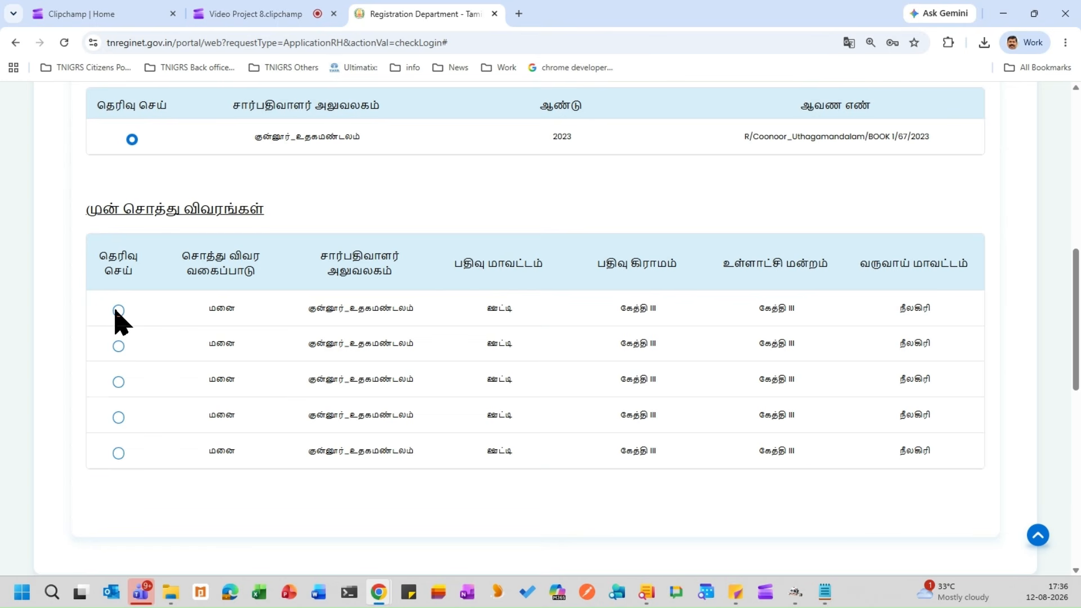
pyautogui.click(119, 310)
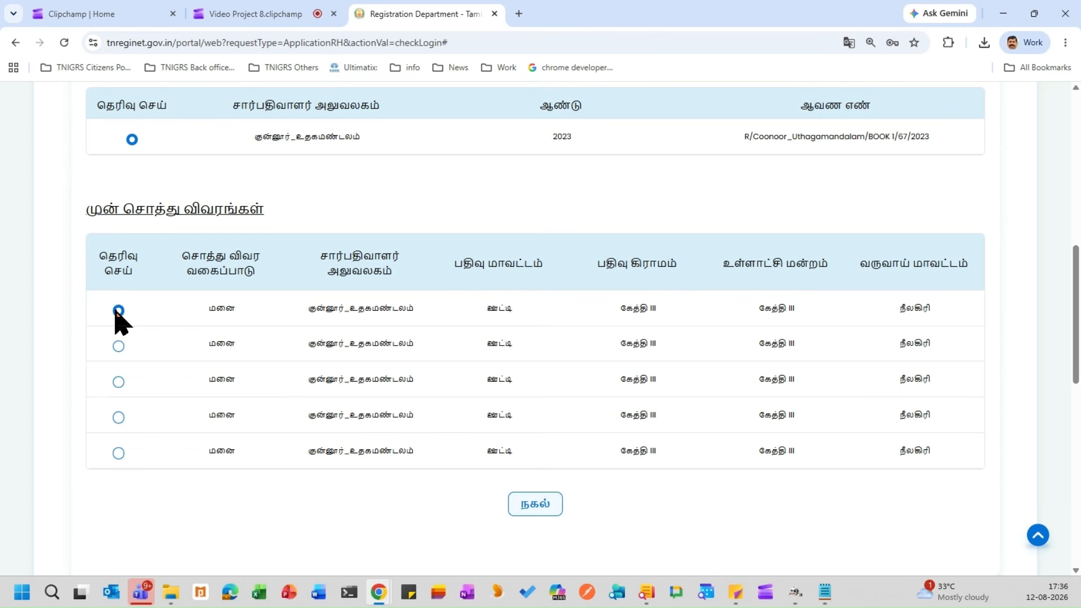
pyautogui.click(528, 505)
pyautogui.scroll(3, 190, 360)
pyautogui.click(98, 238)
# Set the property detail type to மனை (plot) and add a new property entry.
pyautogui.scroll(4, 112, 327)
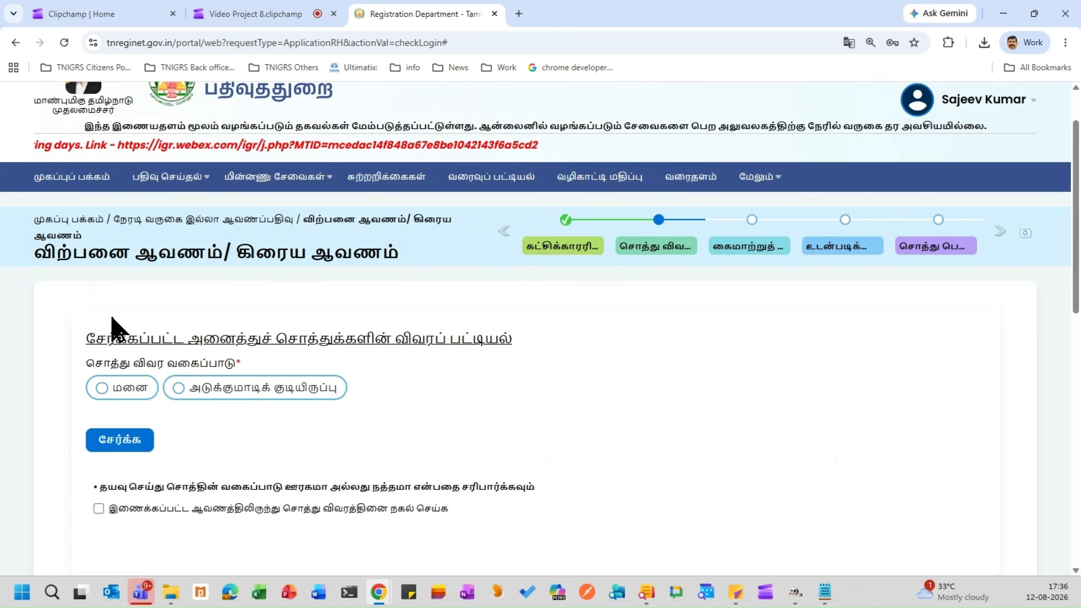
pyautogui.click(102, 389)
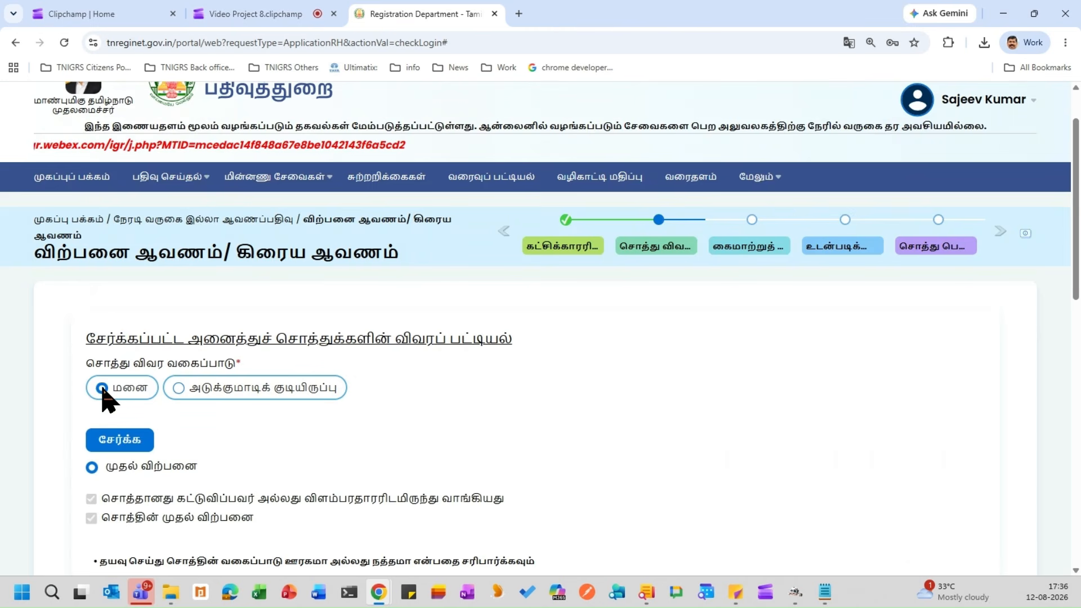
pyautogui.scroll(-1, 103, 389)
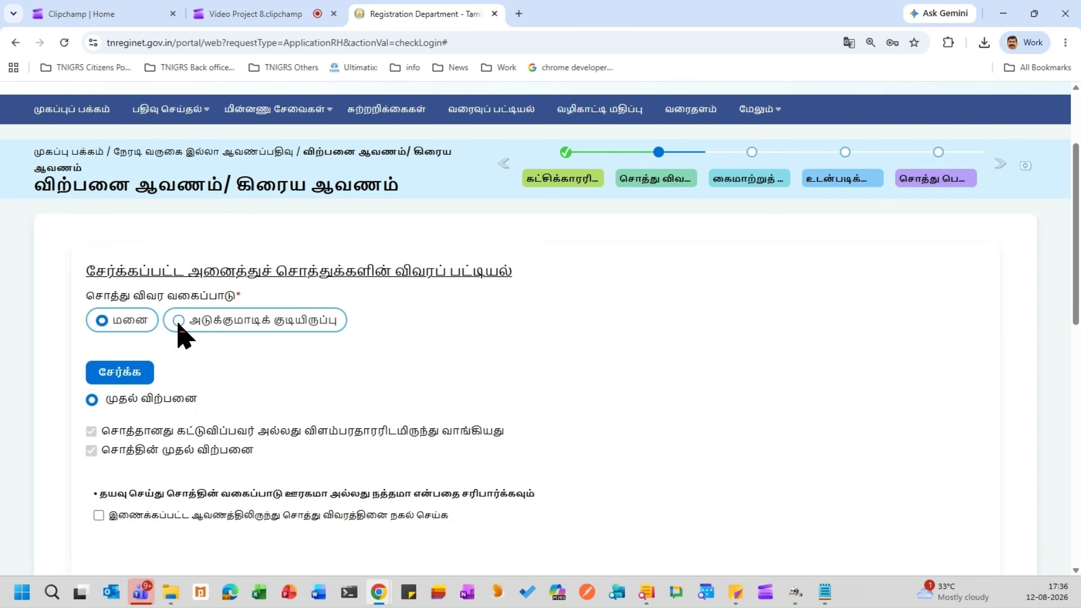
pyautogui.click(178, 322)
pyautogui.click(103, 322)
pyautogui.click(127, 372)
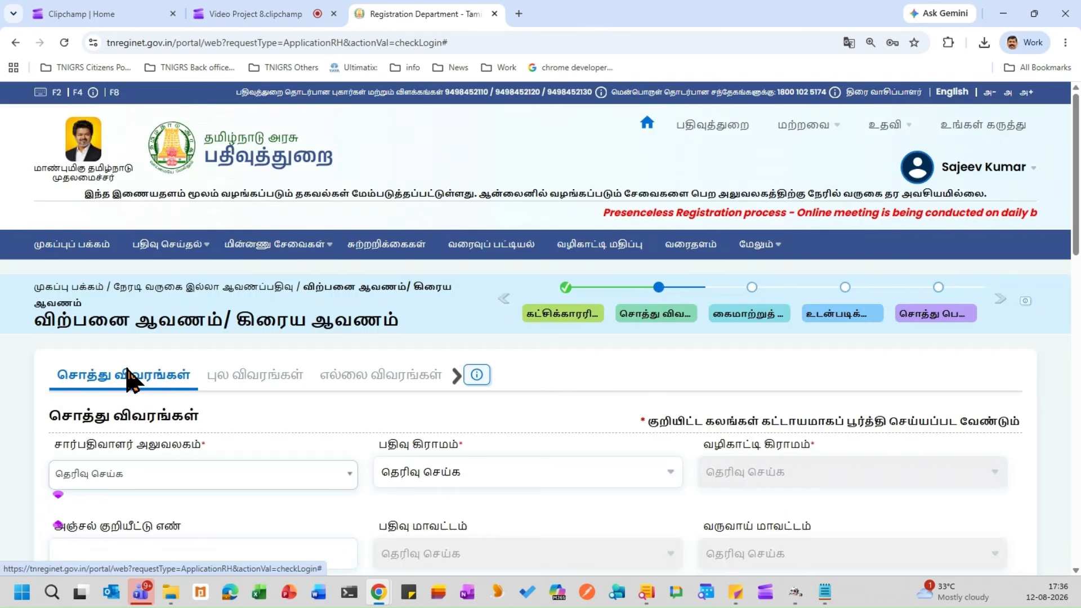
# Choose மைலாப்பூர் as both the sub-registrar office and the registration village.
pyautogui.scroll(-2, 110, 252)
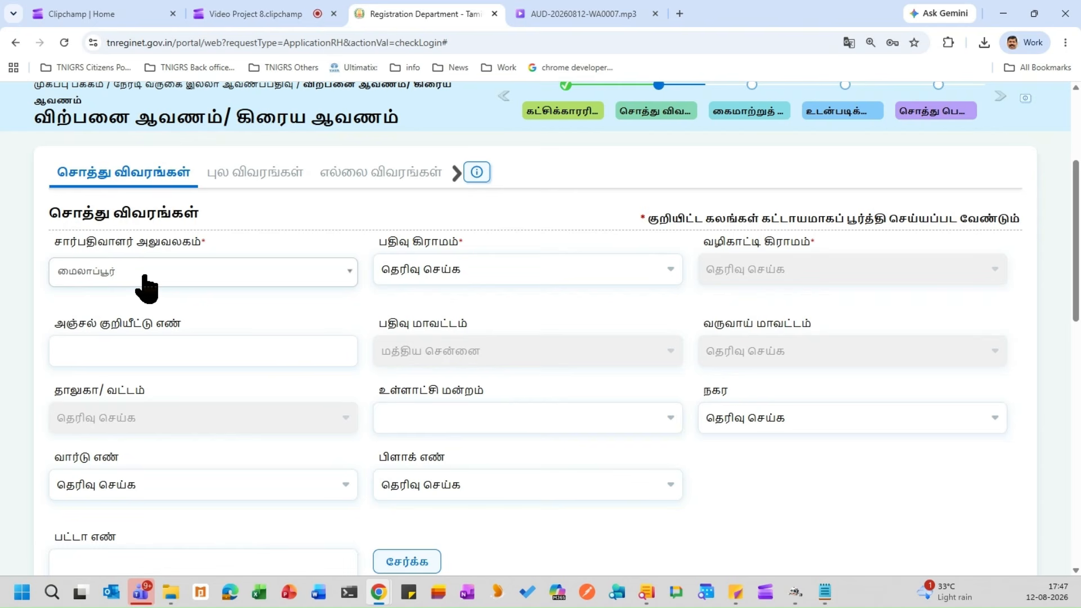
pyautogui.click(145, 277)
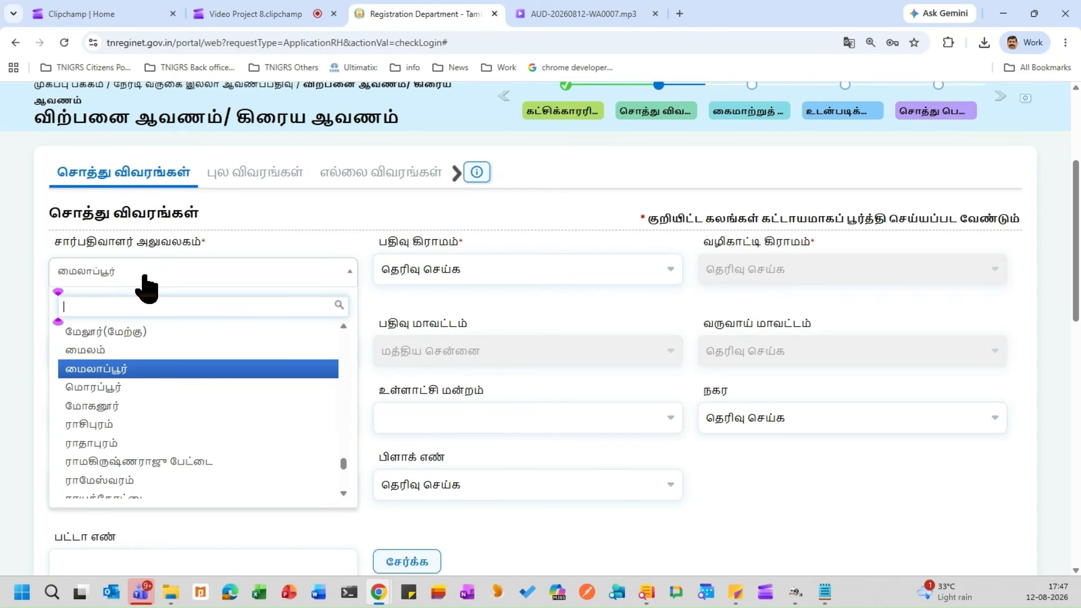
pyautogui.click(157, 370)
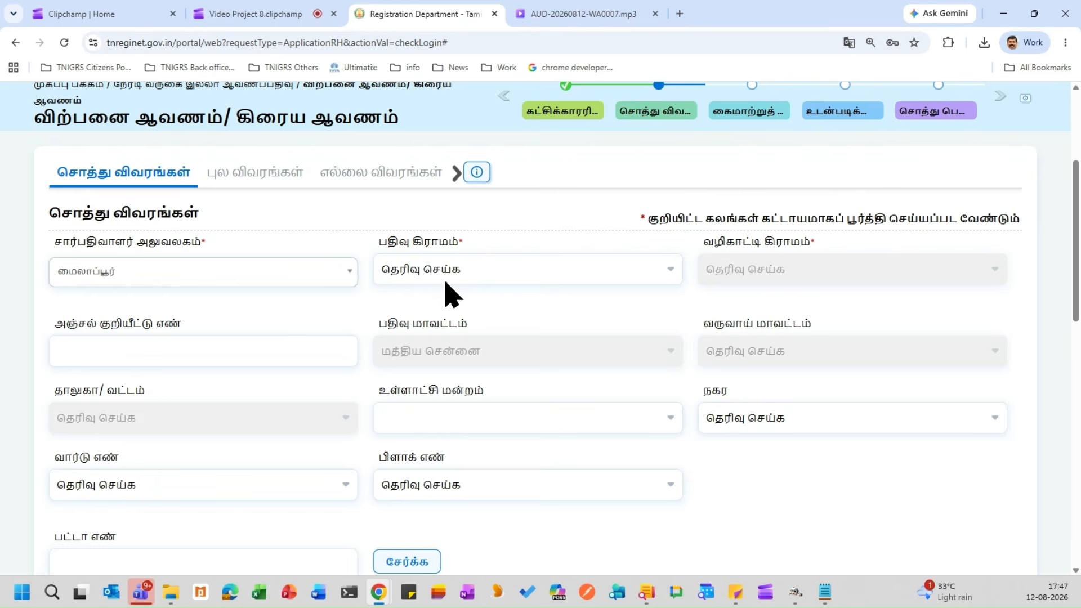
pyautogui.click(470, 269)
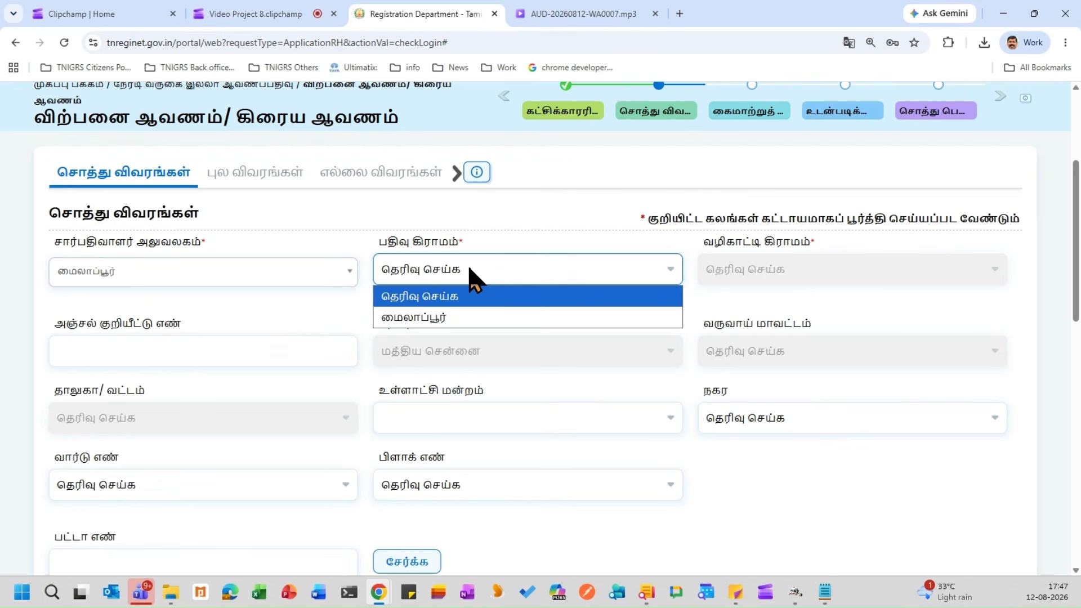
pyautogui.click(473, 317)
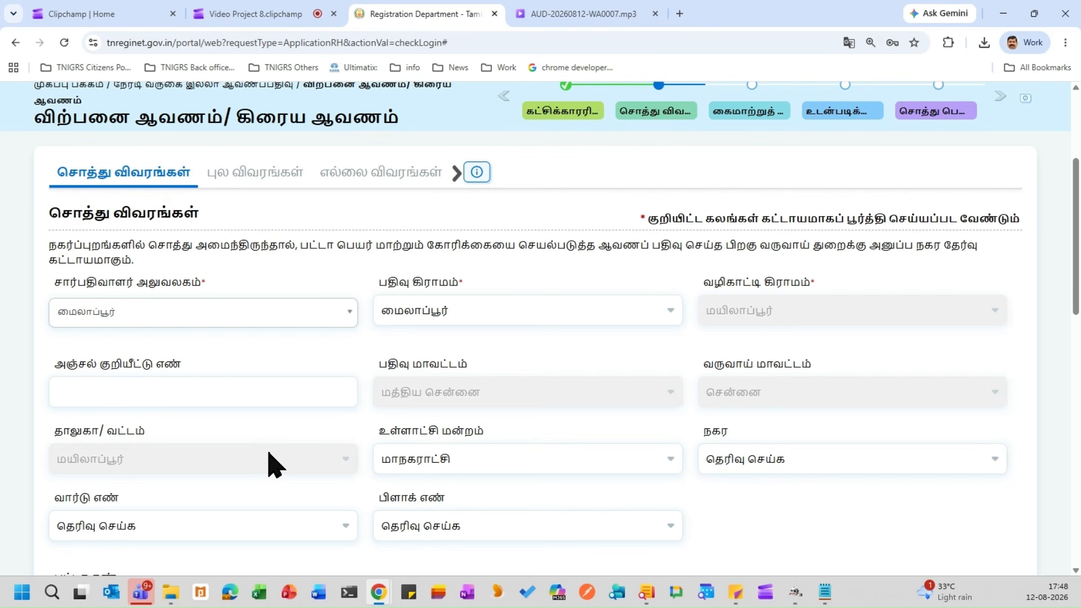
# Set the local body to மாநகராட்சி and the town to மயிலாப்பூர் பகுதி 1.
pyautogui.click(267, 388)
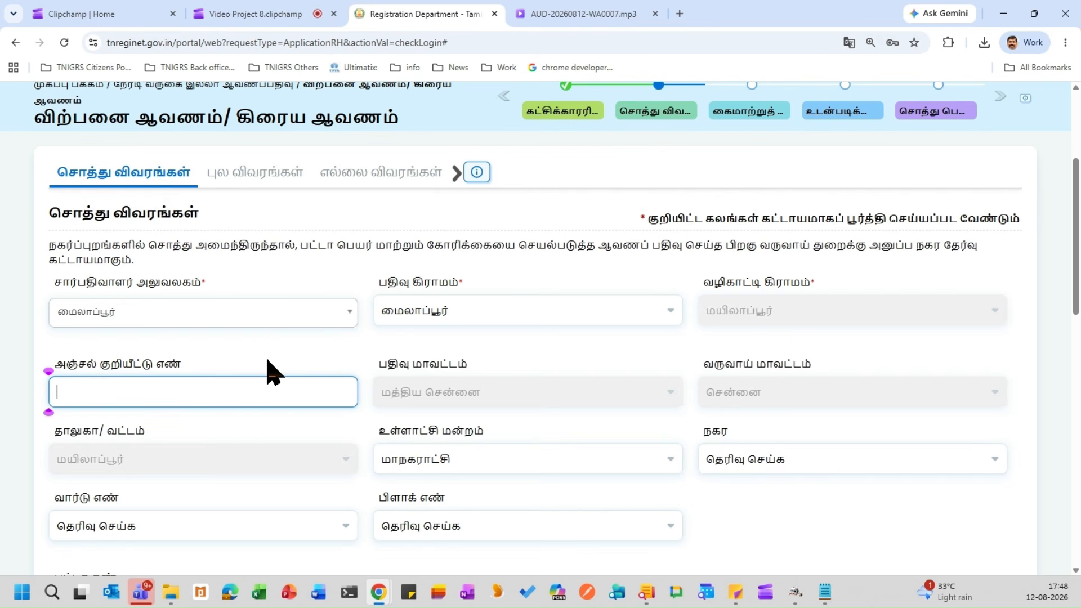
pyautogui.click(467, 468)
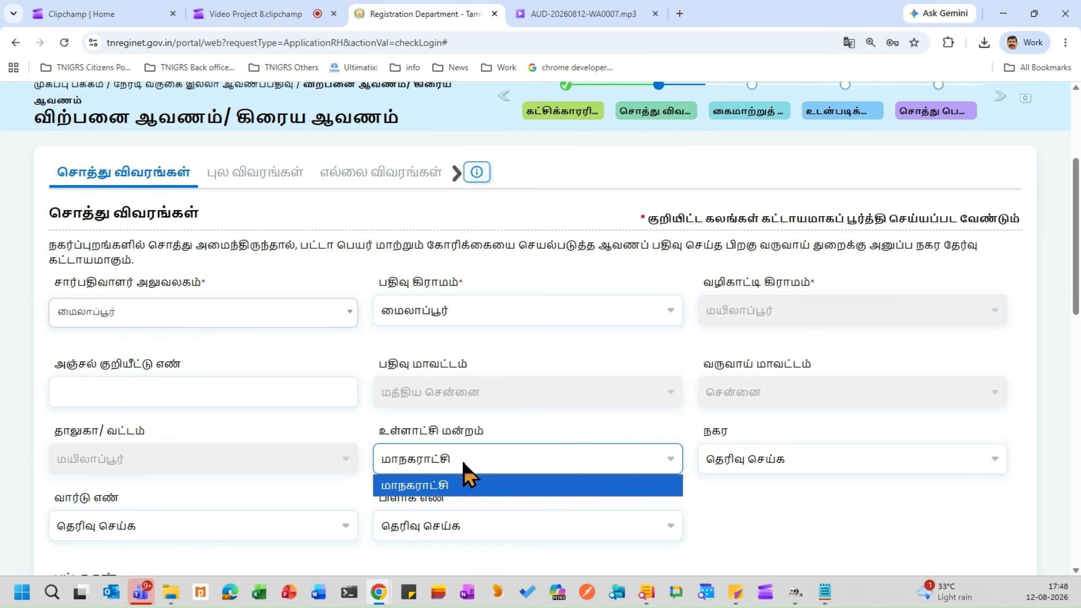
pyautogui.click(470, 488)
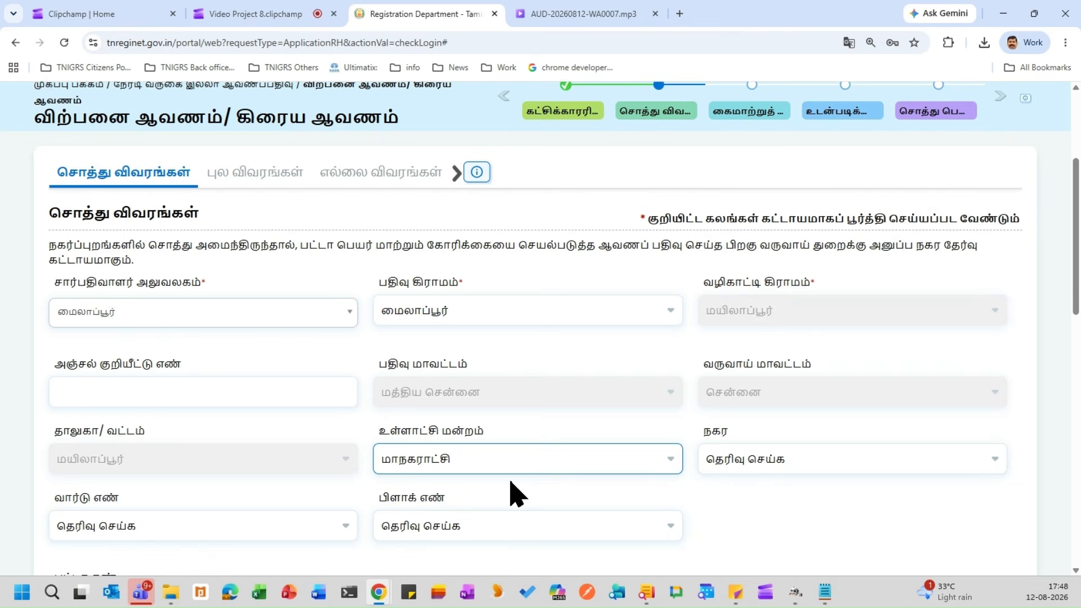
pyautogui.click(740, 467)
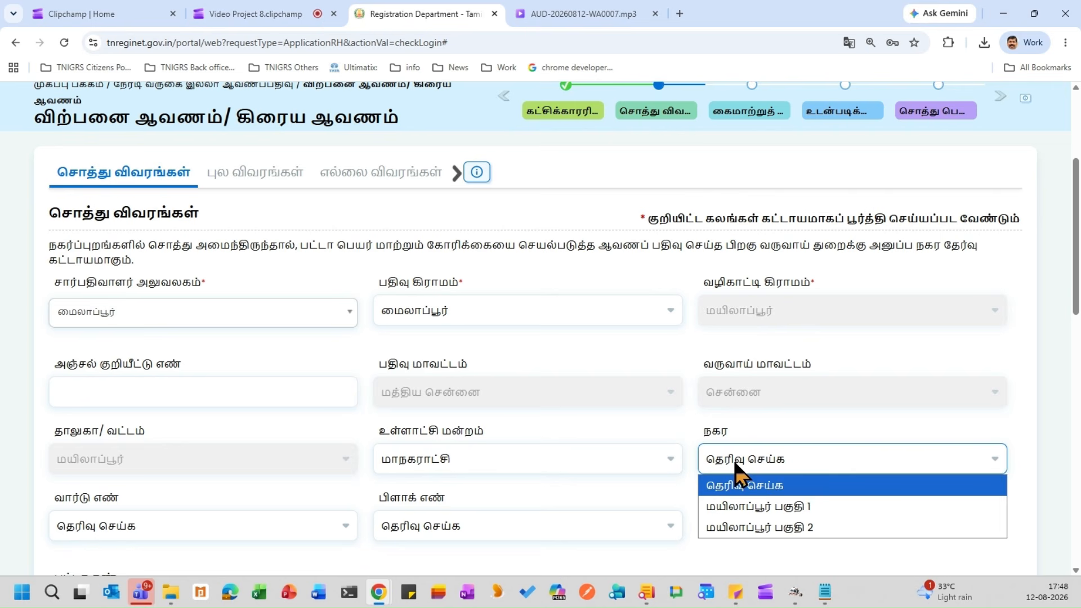
pyautogui.click(747, 506)
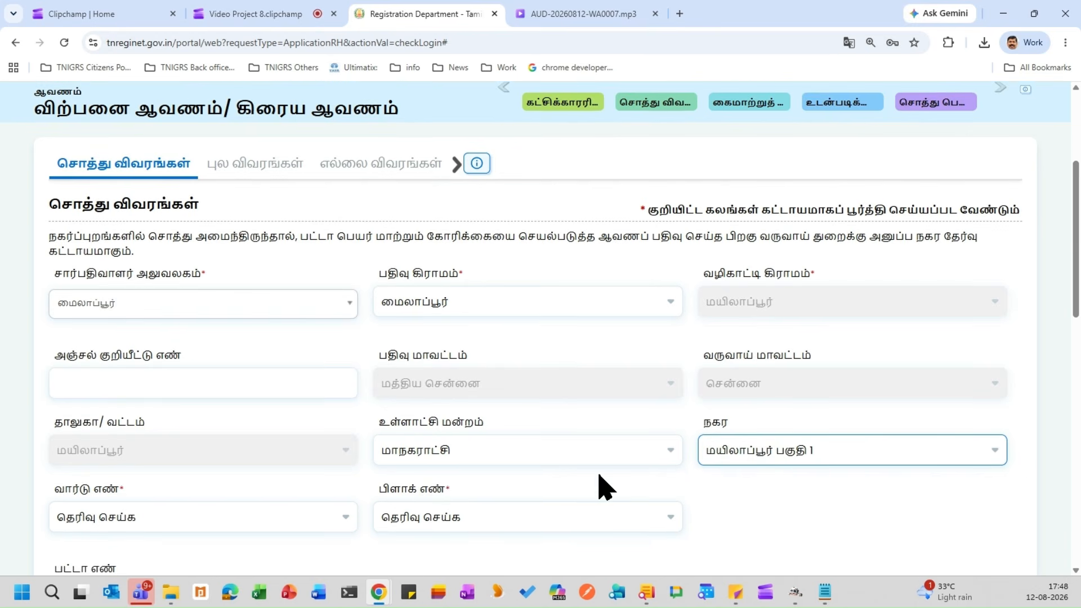
# Set the ward number to "-" and the block number to 0001.
pyautogui.scroll(-1, 268, 476)
pyautogui.click(265, 463)
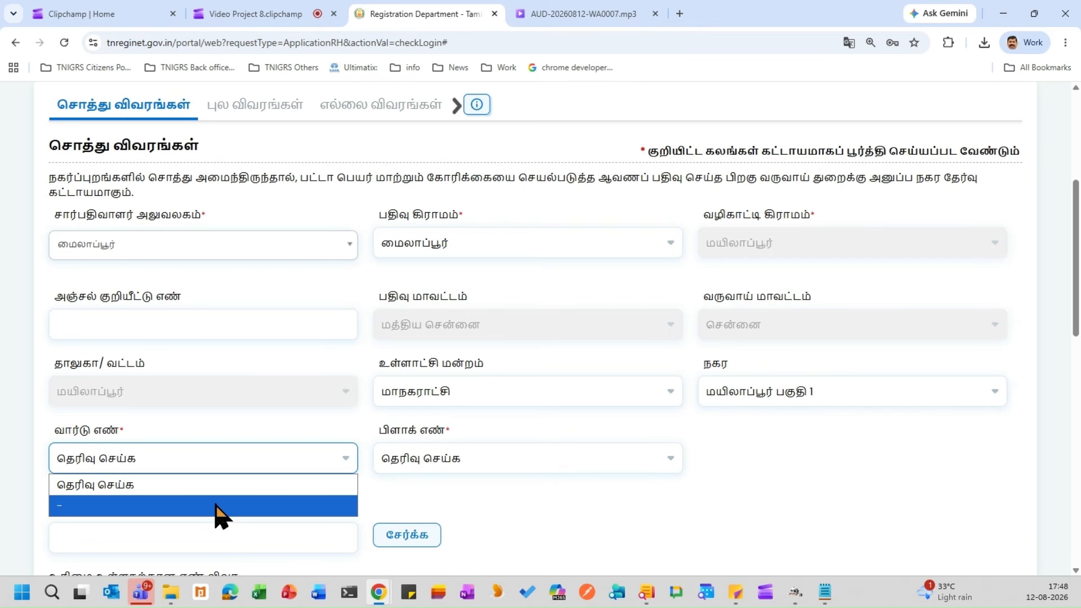
pyautogui.click(216, 505)
pyautogui.click(394, 458)
pyautogui.click(407, 54)
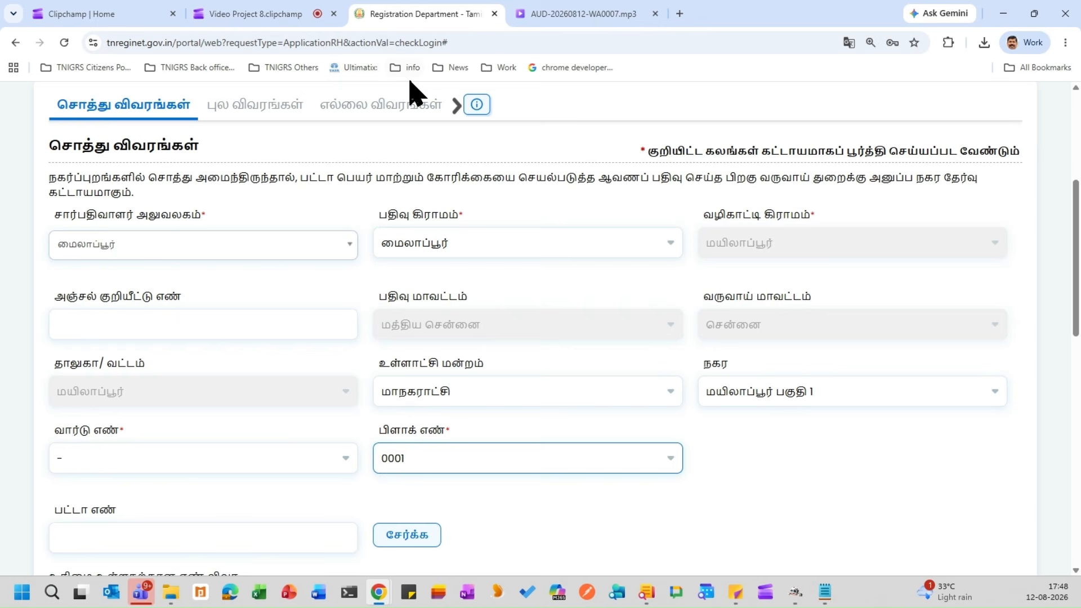
# Add patta number 89 to the property's patta list.
pyautogui.scroll(-2, 304, 462)
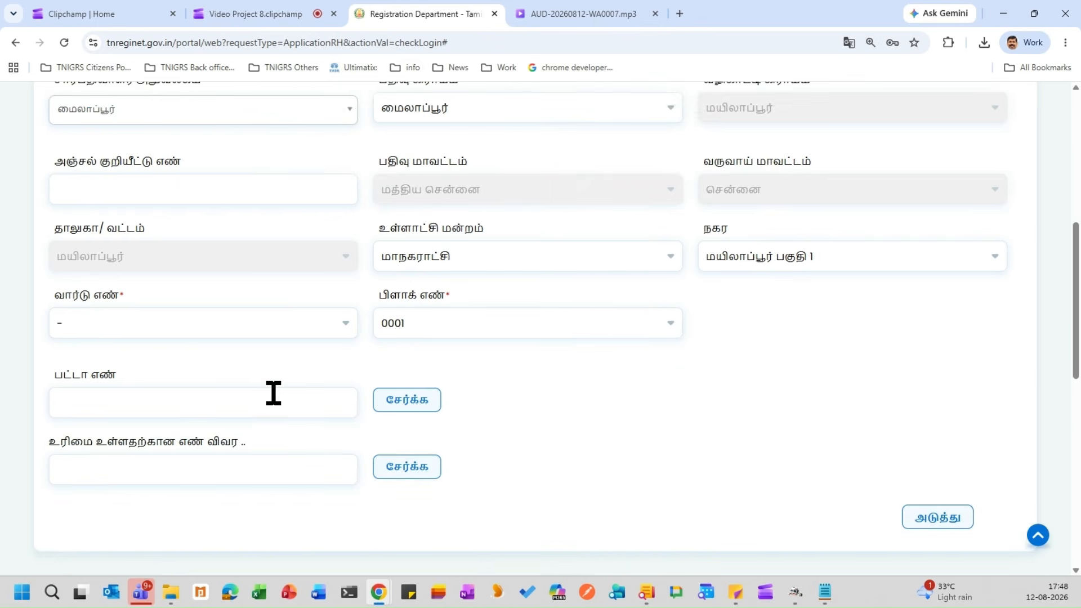
pyautogui.click(268, 401)
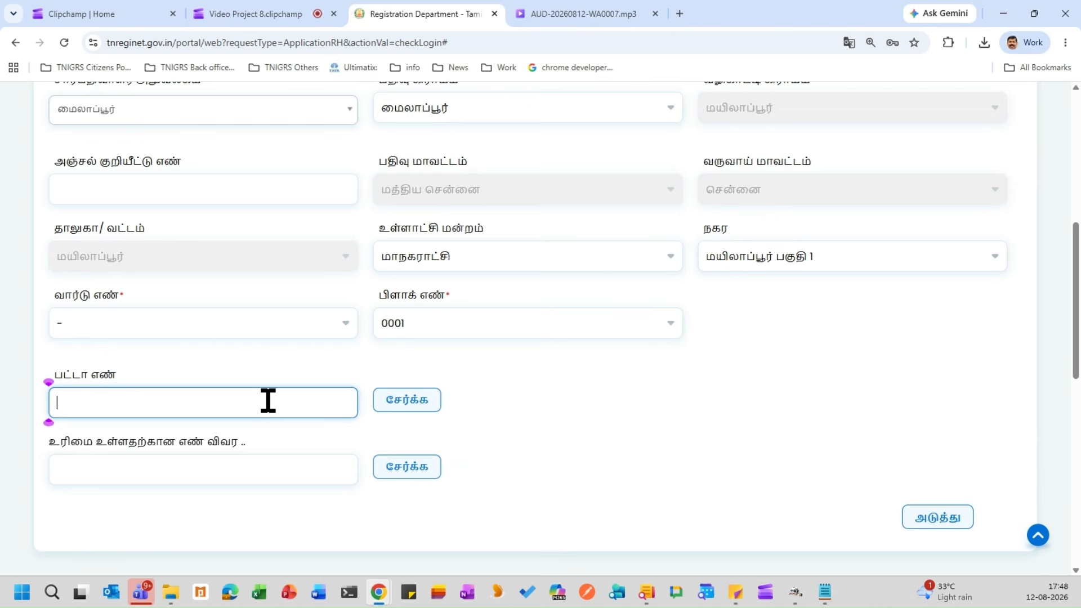
pyautogui.write('89')
pyautogui.click(413, 417)
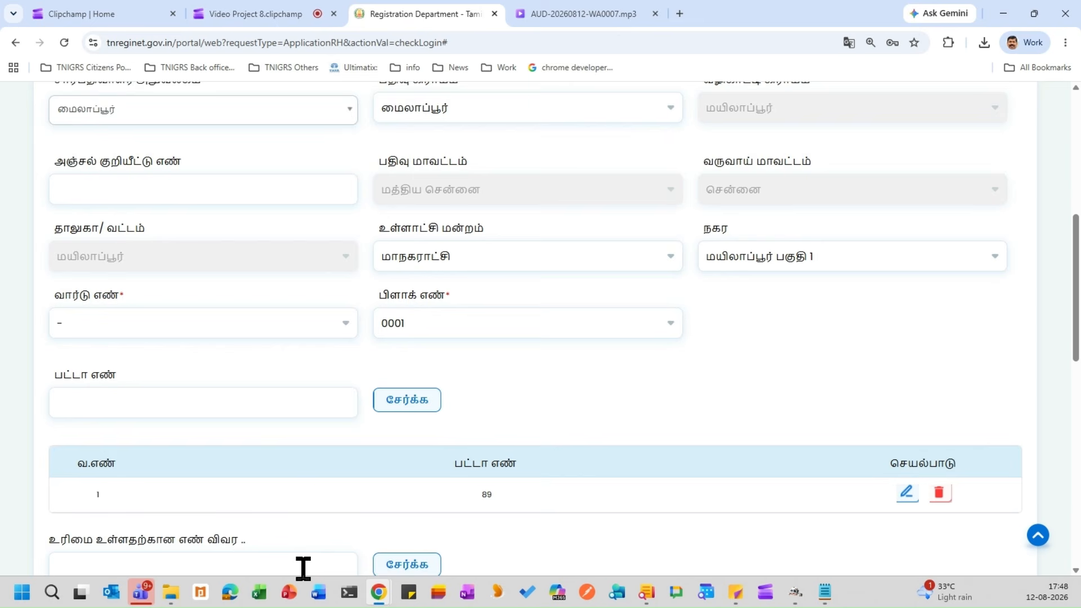
# Add 80 as the ownership number detail (உரிமை உள்ளதற்கான எண்) and continue to the survey details section.
pyautogui.click(303, 566)
pyautogui.scroll(-1, 309, 487)
pyautogui.write('80')
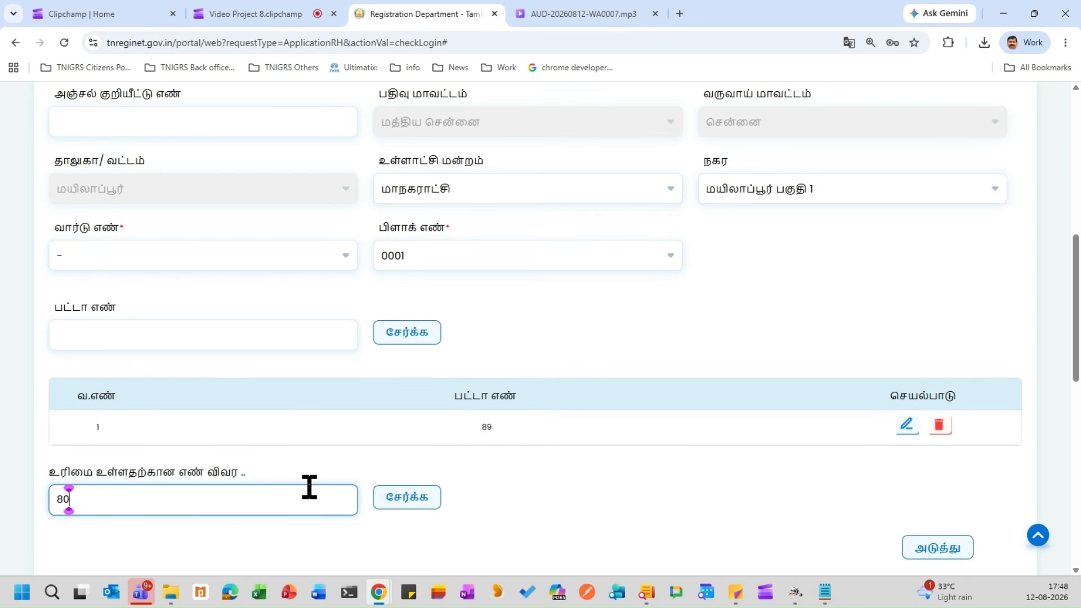
pyautogui.click(401, 498)
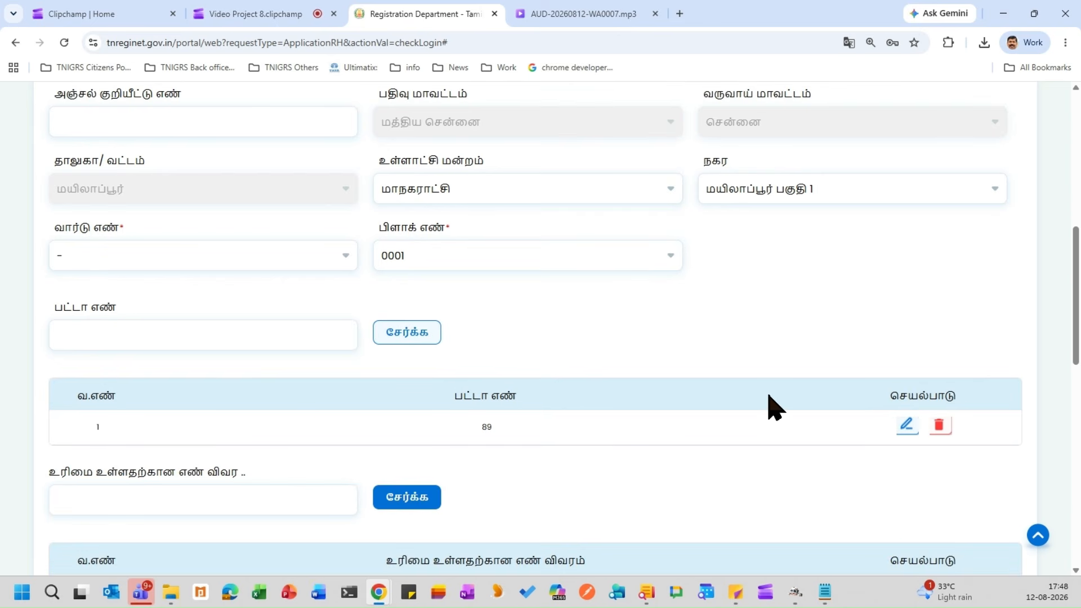
pyautogui.scroll(-1, 358, 329)
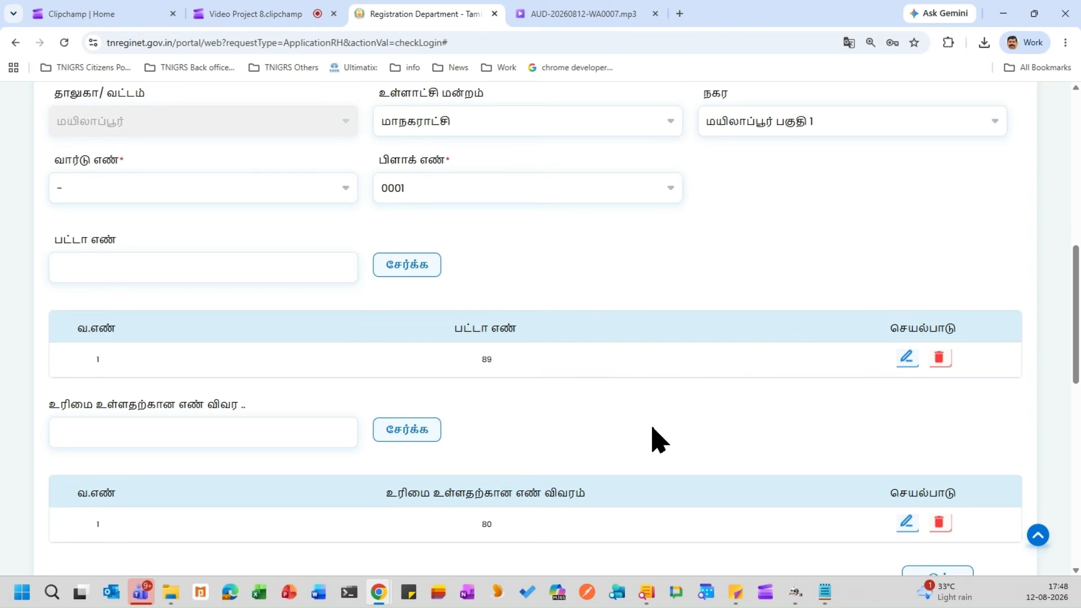
pyautogui.scroll(-1, 865, 456)
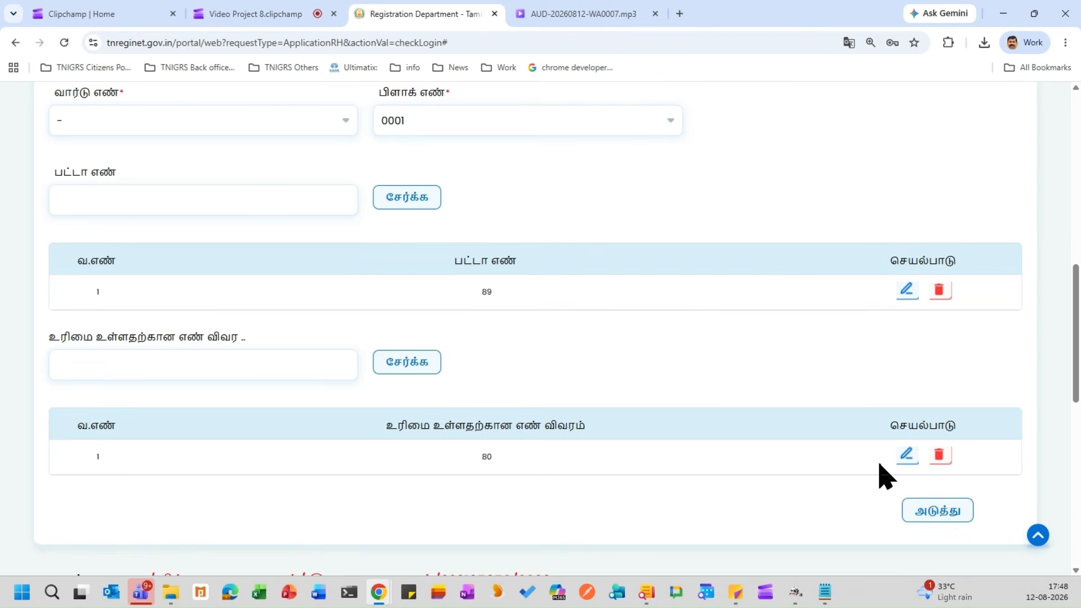
pyautogui.click(937, 512)
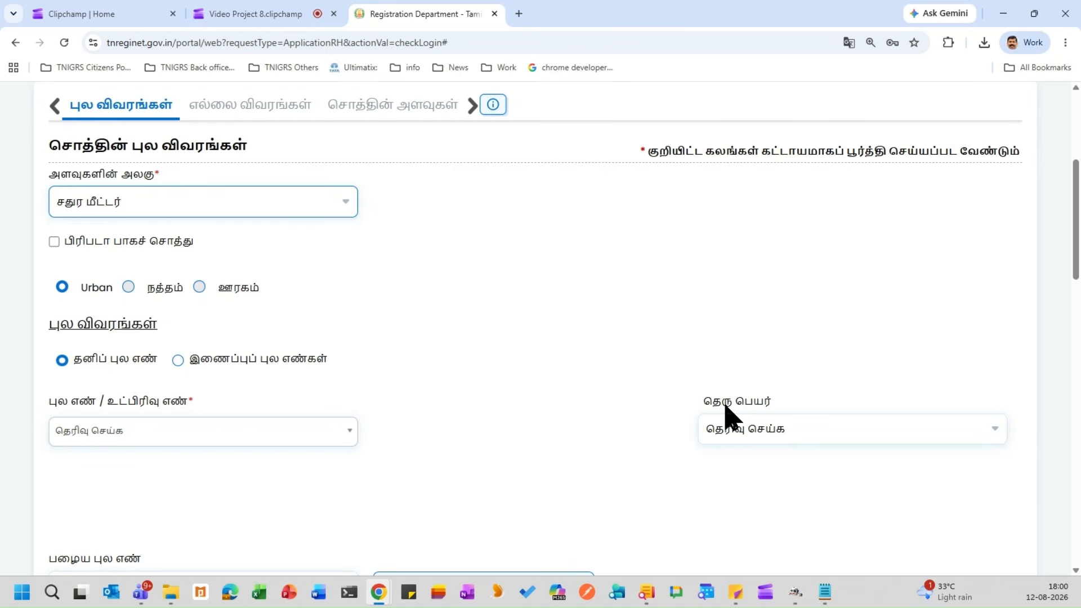
# Set the property's measurement unit to சதுர மீட்டர் (square metre).
pyautogui.scroll(-7, 774, 406)
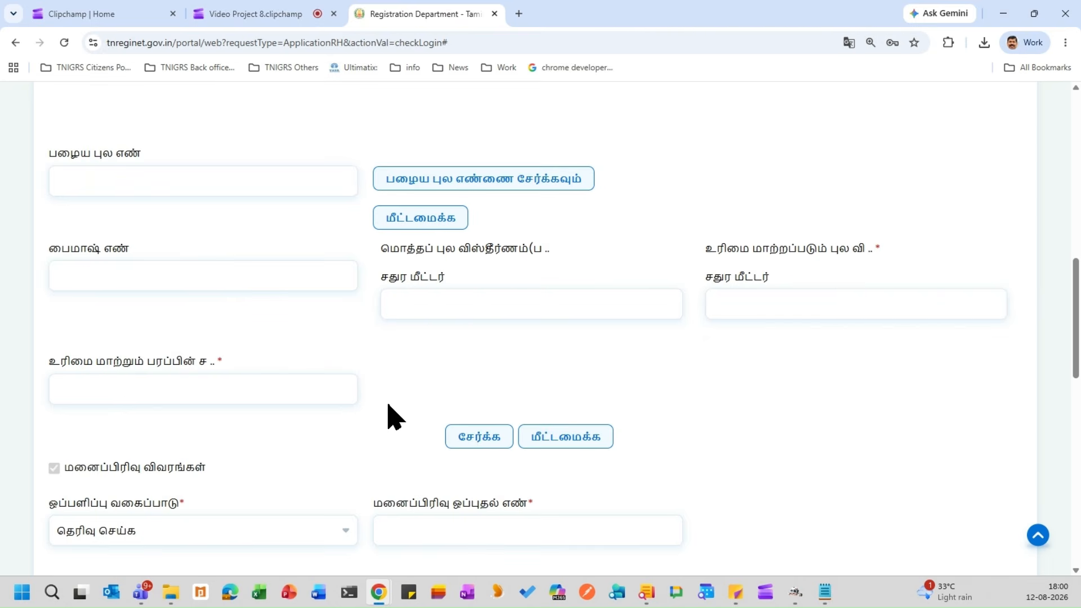
pyautogui.scroll(7, 394, 417)
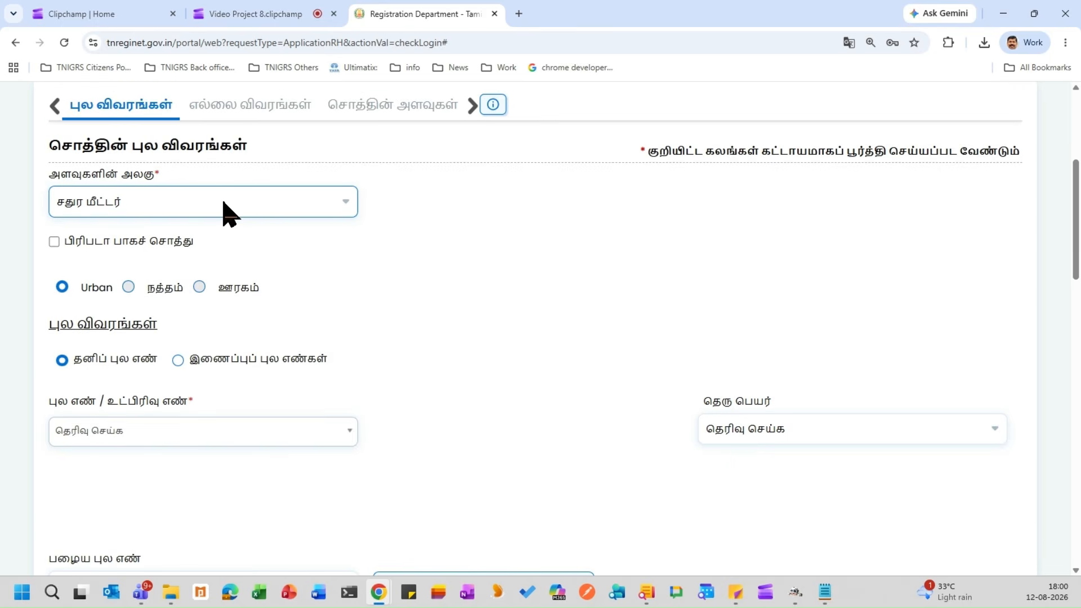
pyautogui.click(224, 212)
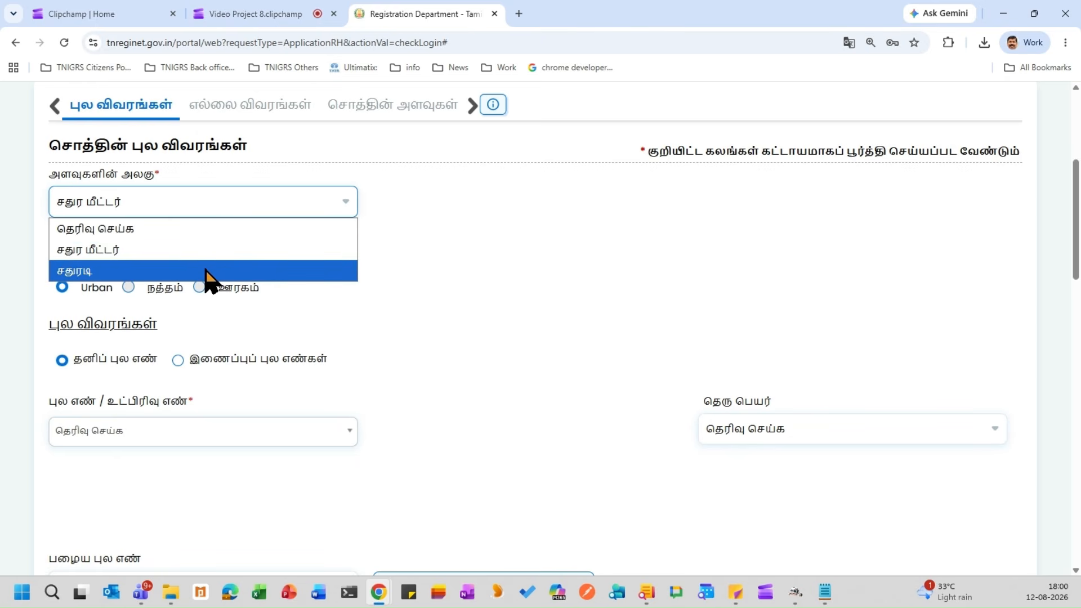
pyautogui.click(221, 253)
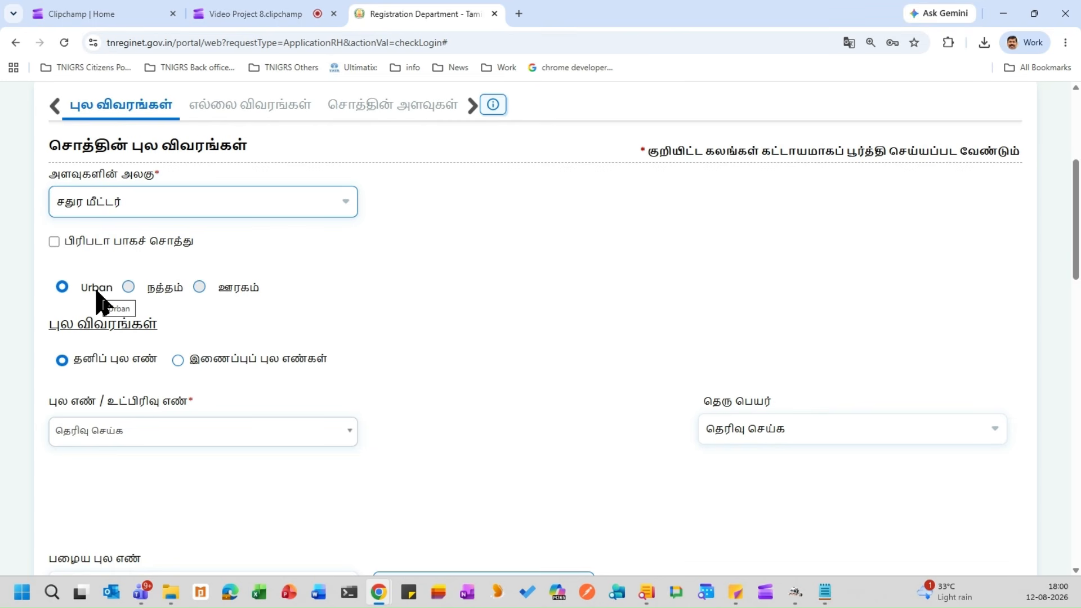
# Keep the single survey number type (தனிப் புல எண்), choose survey number 1/1, and set the street name to அடஞ்சான் முதலி தெரு.
pyautogui.click(112, 365)
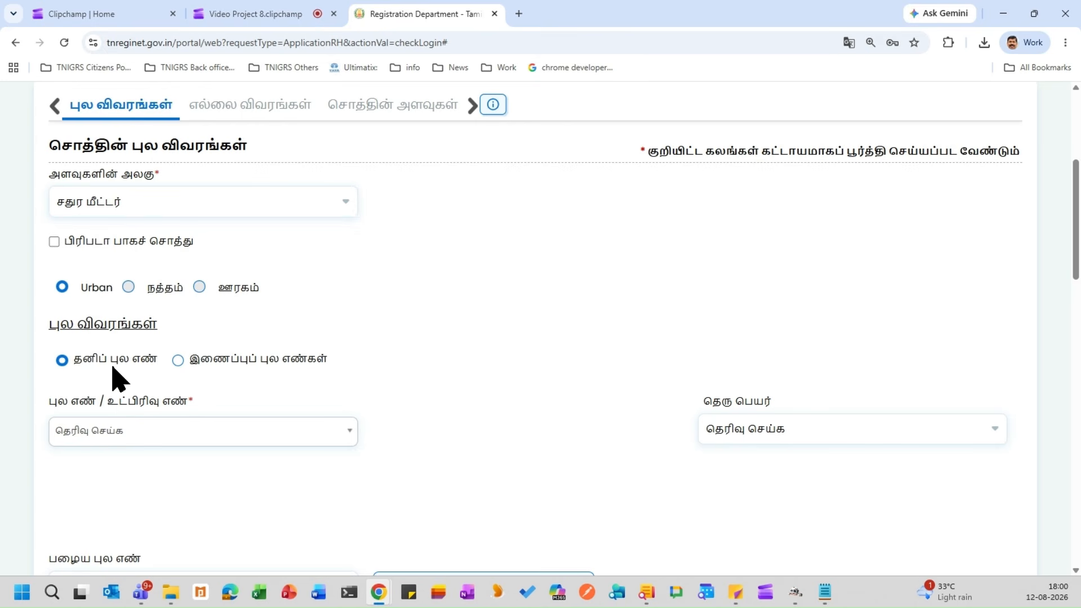
pyautogui.click(177, 361)
pyautogui.click(178, 361)
pyautogui.click(62, 361)
pyautogui.click(146, 434)
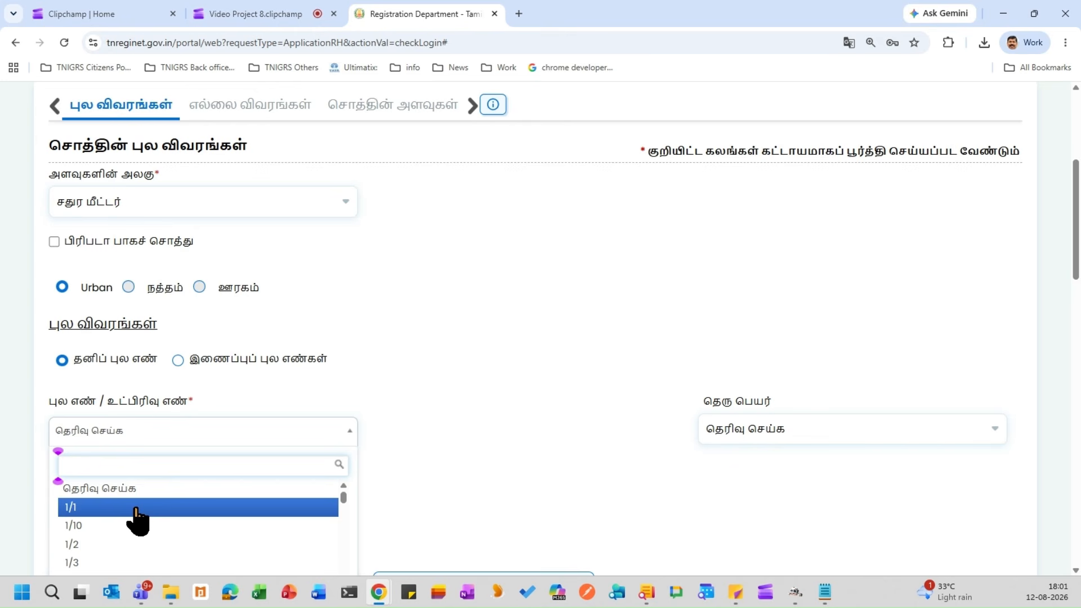
pyautogui.click(184, 508)
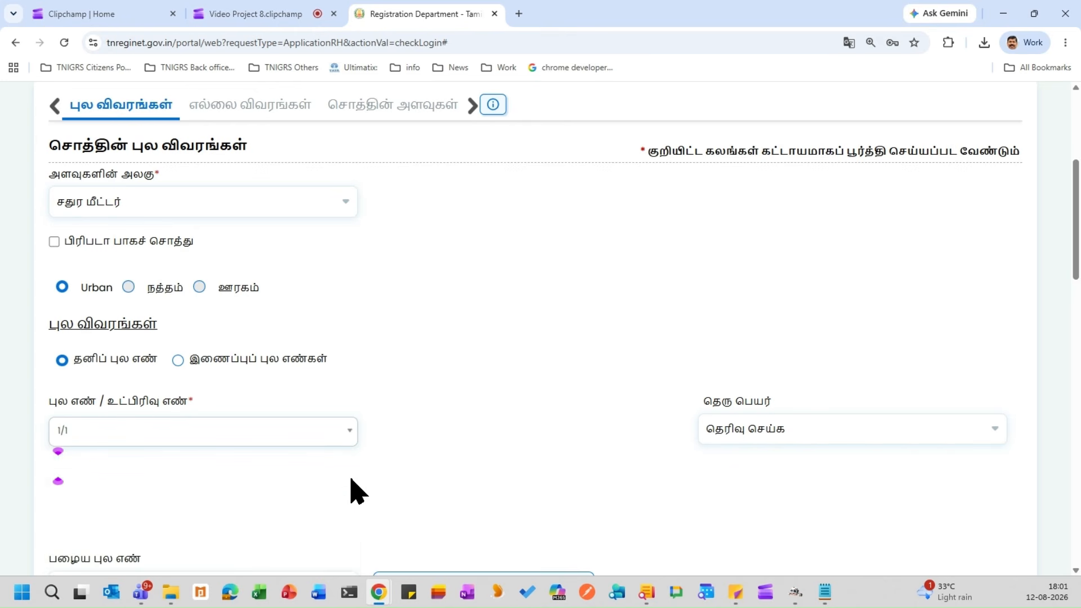
pyautogui.click(811, 438)
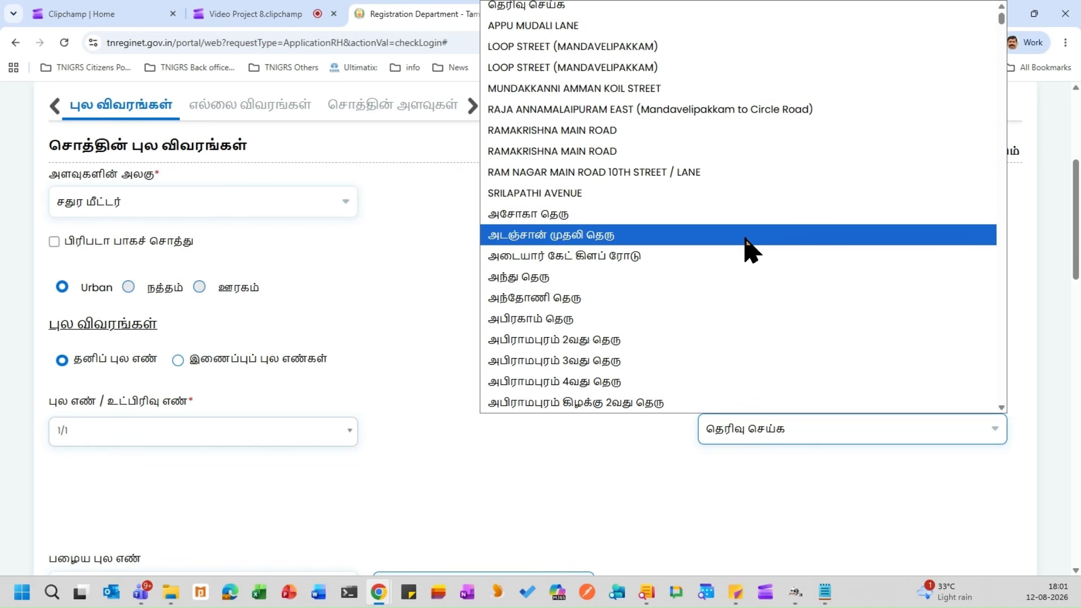
pyautogui.click(746, 239)
# Add 87 as the property's old survey number (பழைய புல எண்).
pyautogui.scroll(-1, 461, 404)
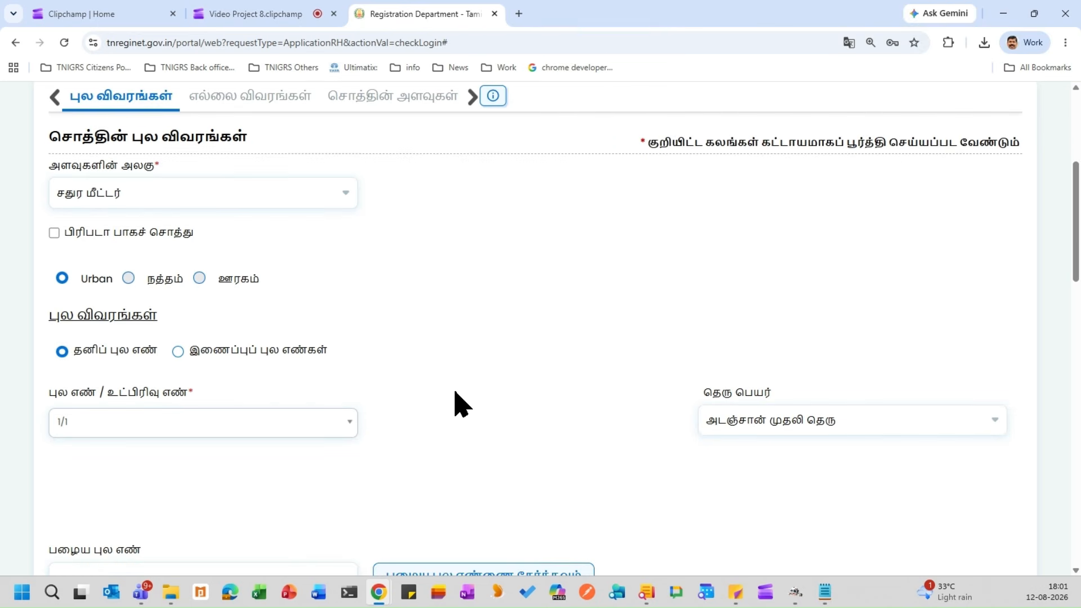
pyautogui.scroll(-4, 462, 404)
pyautogui.click(305, 327)
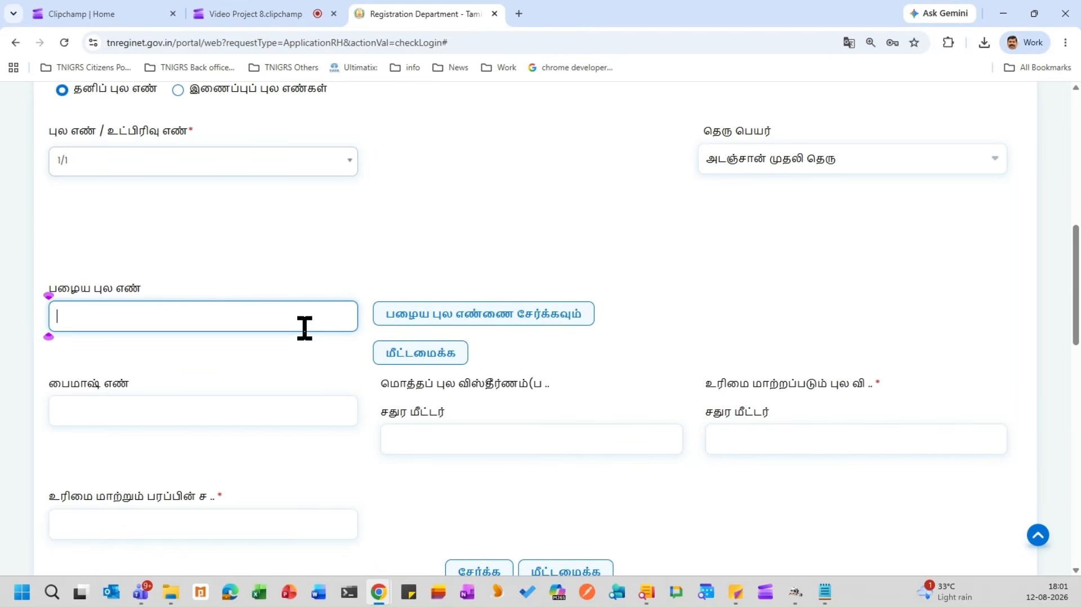
pyautogui.write('87')
pyautogui.click(444, 318)
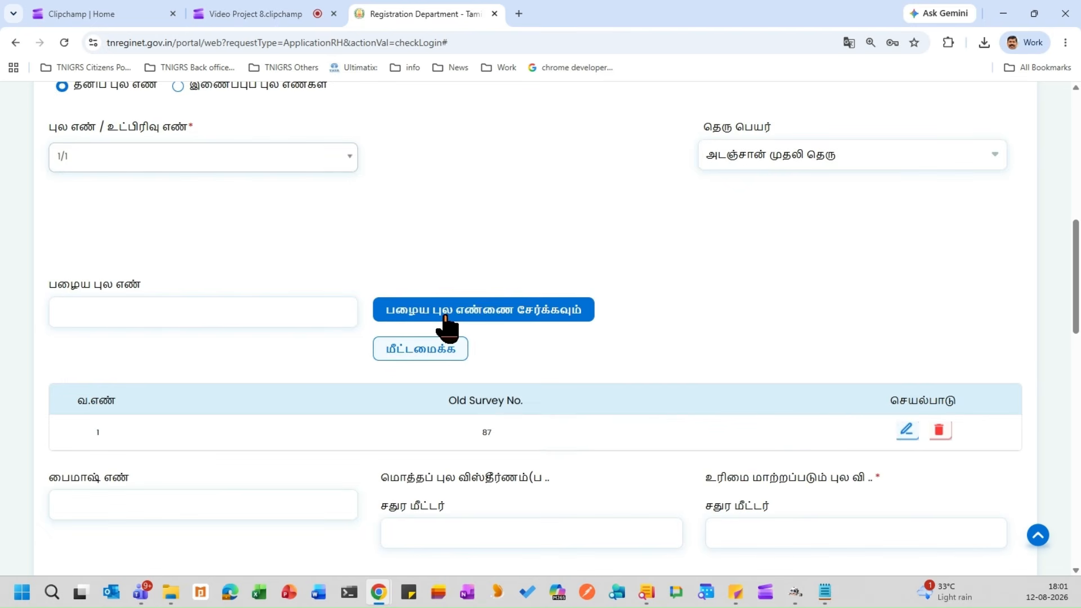
# Add the survey entry with paimash number 88, total extent 1000, transferred extent 1000 square metres and market value 100000.
pyautogui.scroll(-2, 449, 331)
pyautogui.click(308, 369)
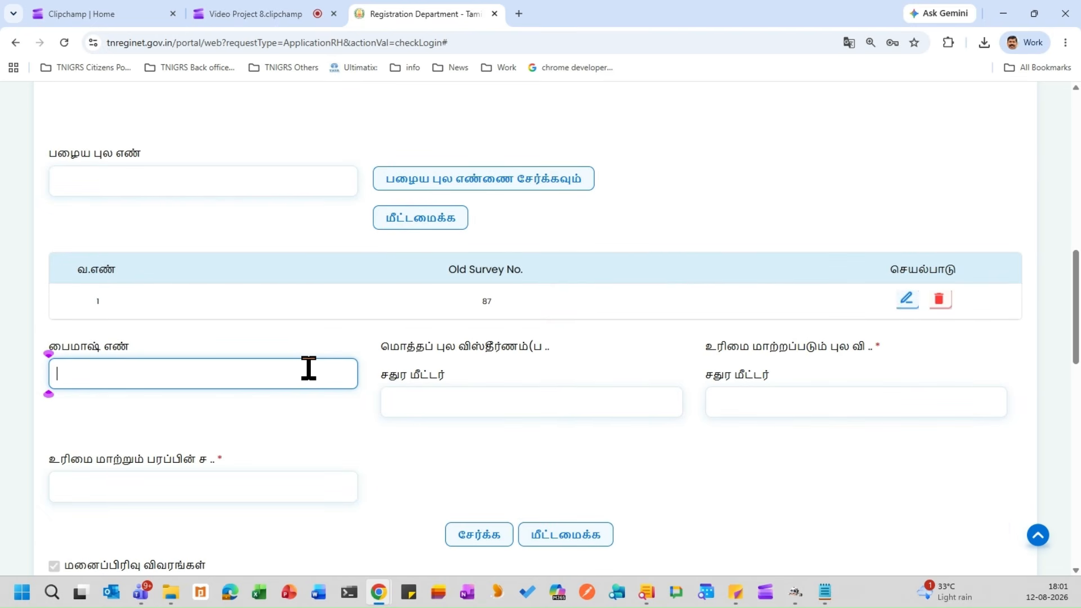
pyautogui.write('88')
pyautogui.press('Tab')
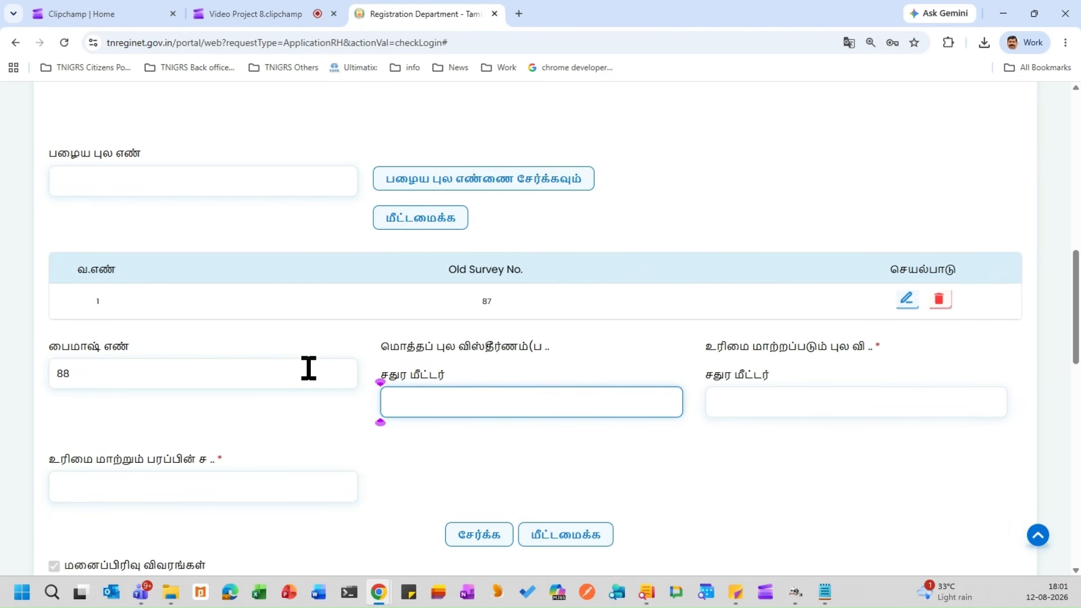
pyautogui.write('1000')
pyautogui.press('Tab')
pyautogui.write('1000')
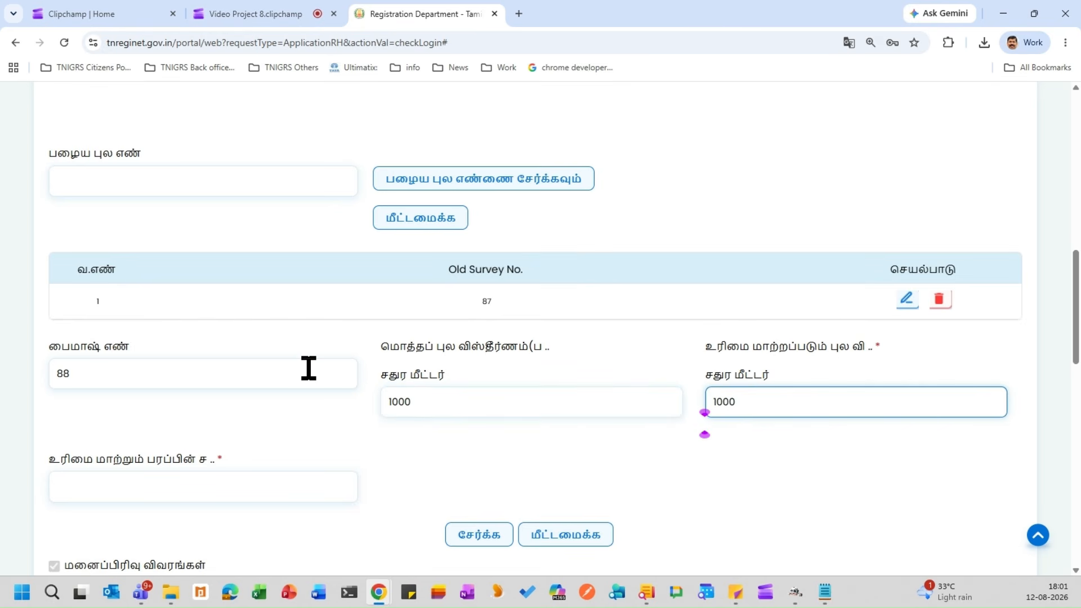
pyautogui.press('Tab')
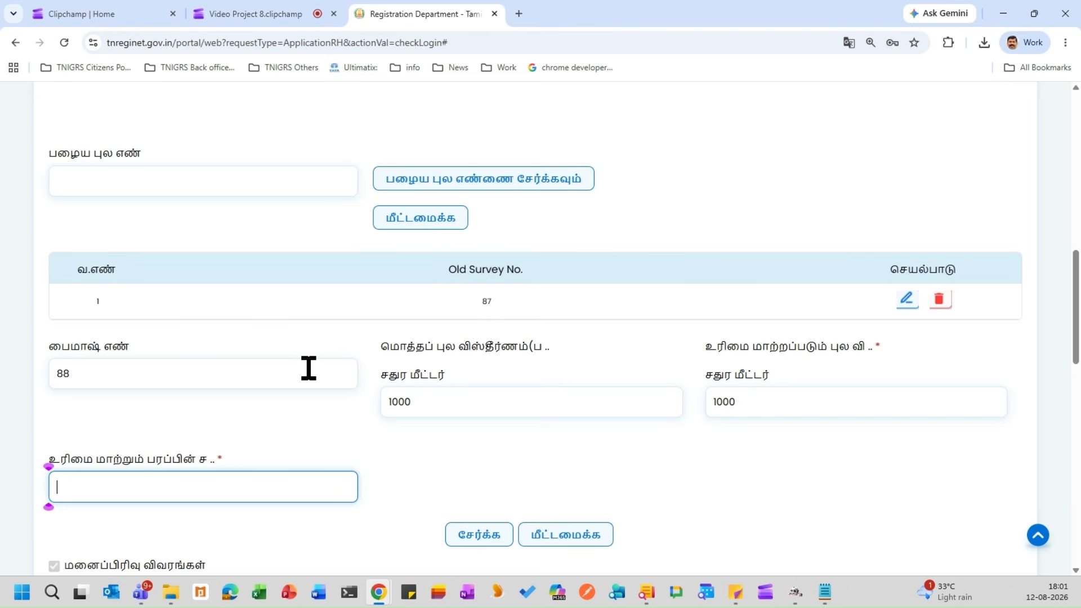
pyautogui.write('100000')
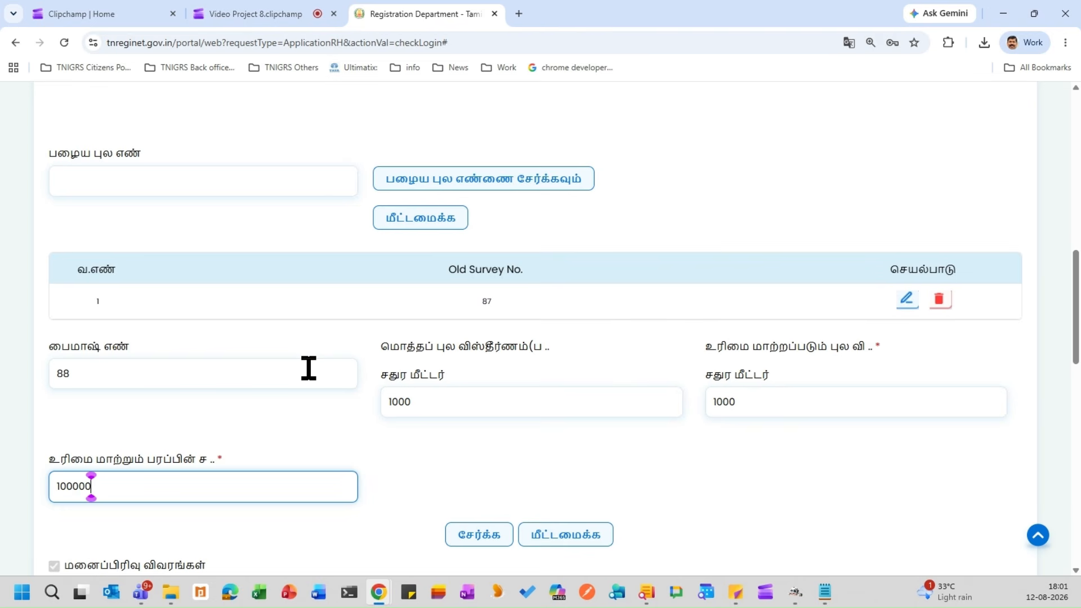
pyautogui.click(479, 529)
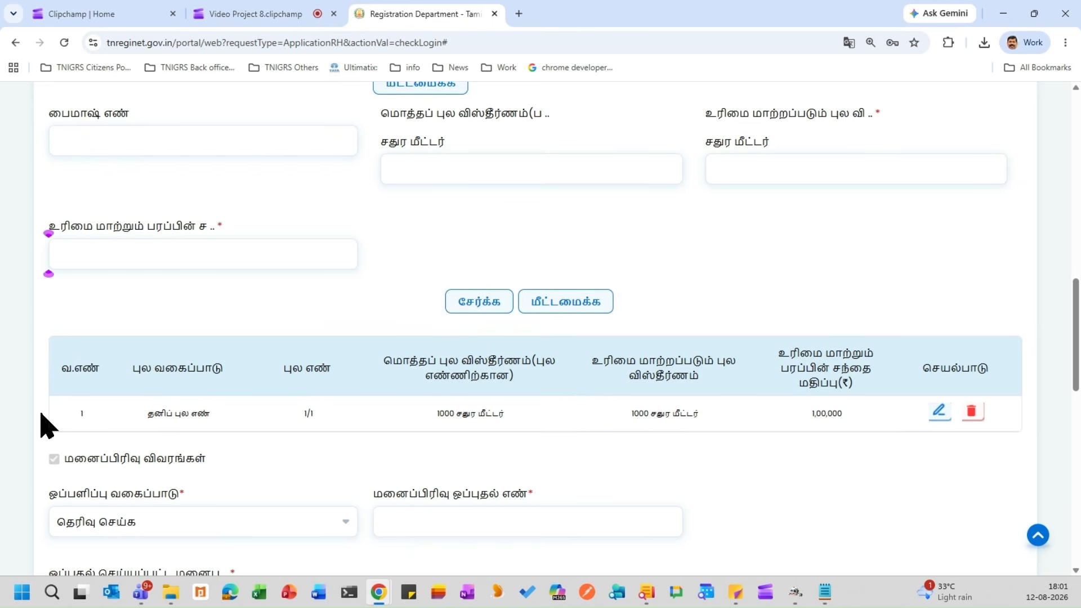
pyautogui.scroll(3, 329, 422)
pyautogui.scroll(3, 330, 422)
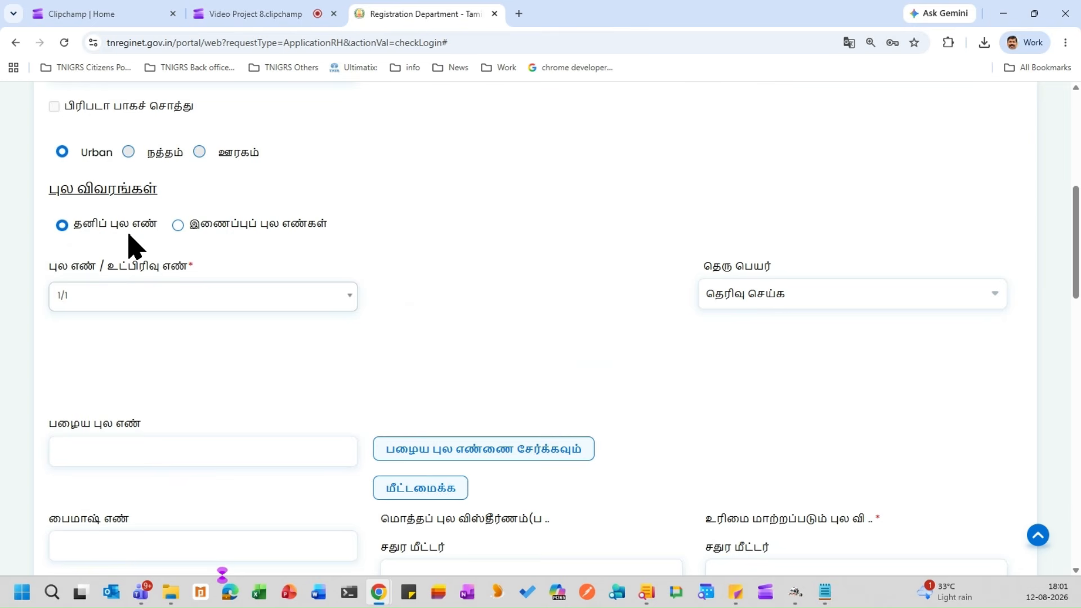
pyautogui.click(348, 298)
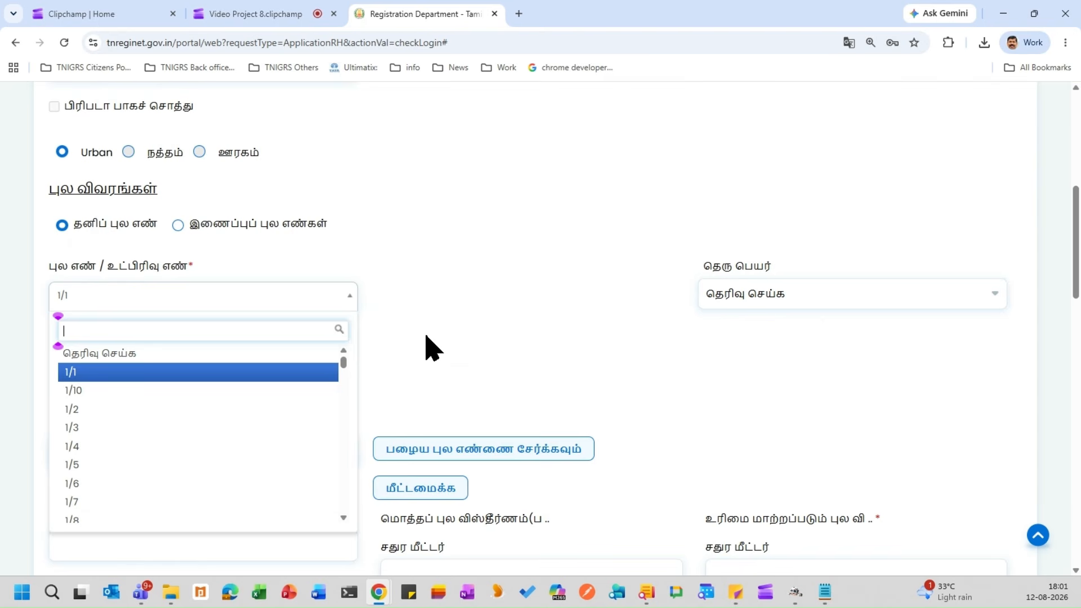
pyautogui.click(363, 285)
# Set the layout approval authority to நகர் ஊரமைப்பு இயக்ககம், approval number 78 and approved layout name நகர மற்றும் ஊரக திட்டமிடல் இயக்ககம்.
pyautogui.scroll(-6, 477, 361)
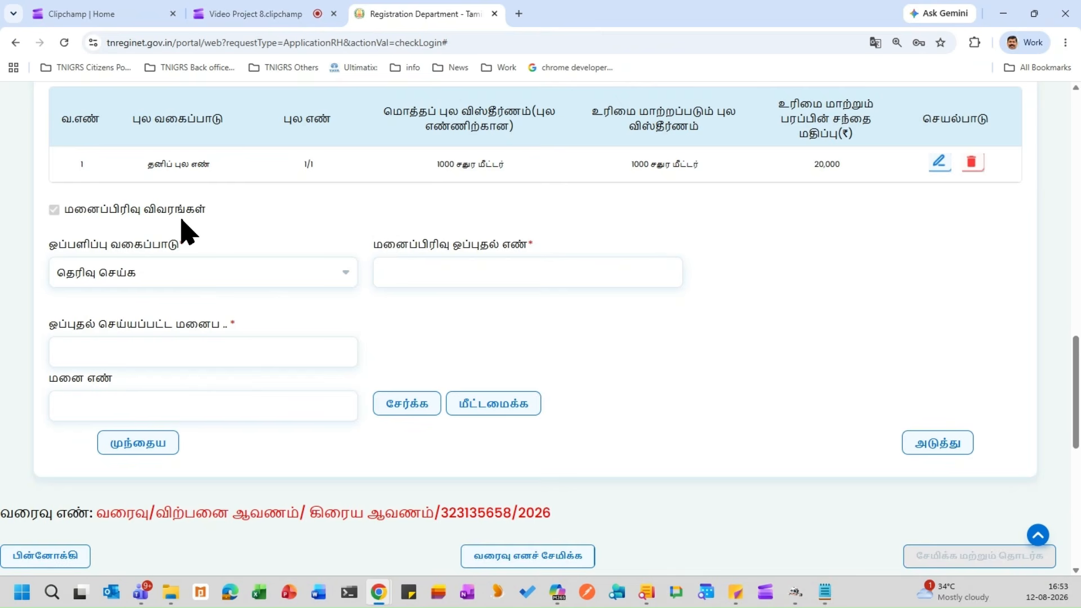
pyautogui.click(179, 278)
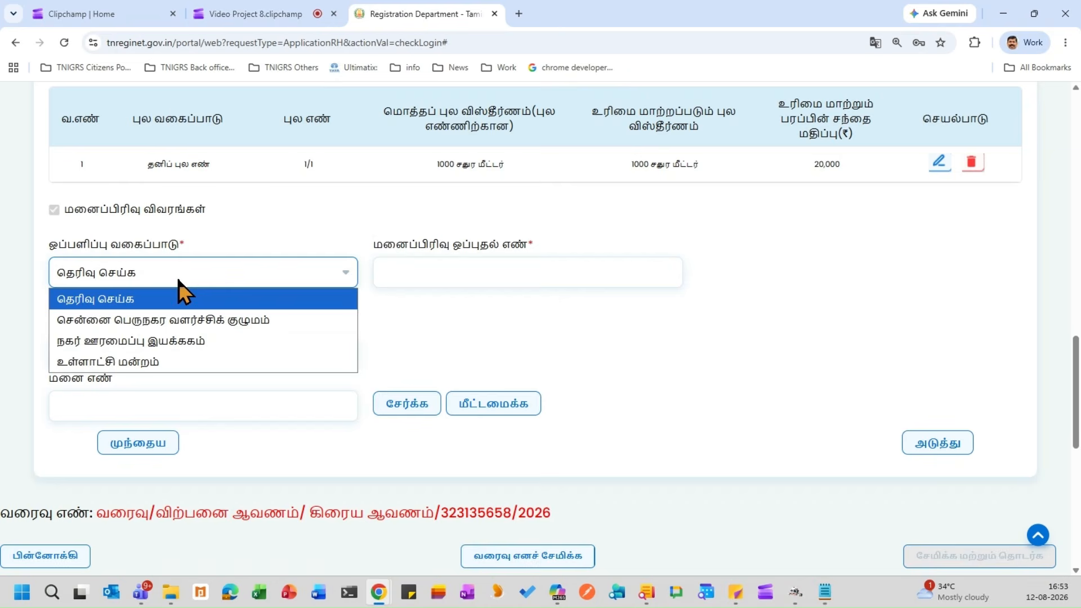
pyautogui.click(187, 341)
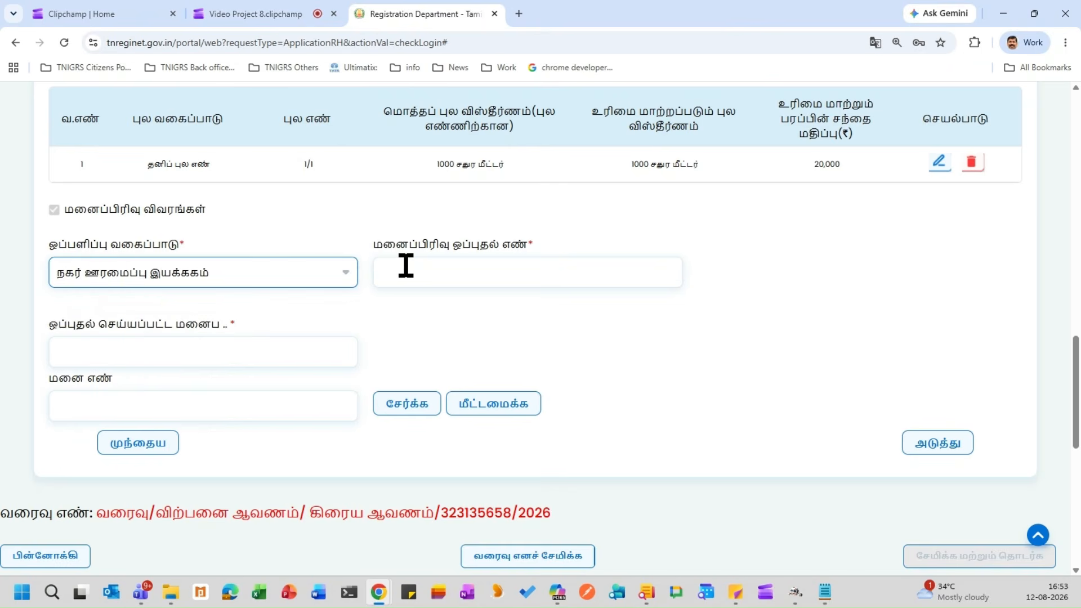
pyautogui.click(406, 266)
pyautogui.write('78')
pyautogui.click(197, 345)
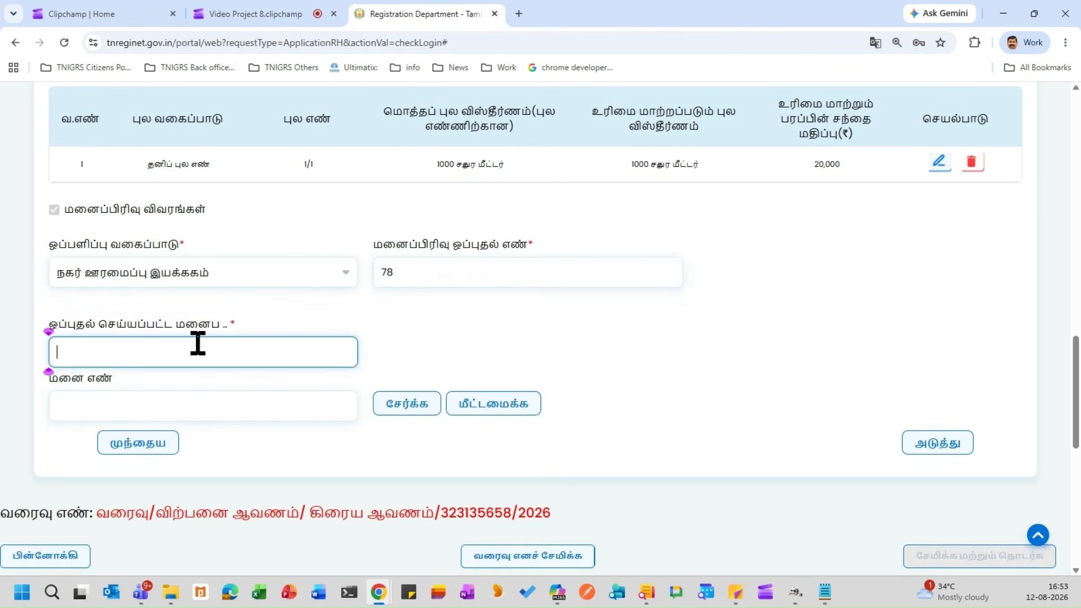
pyautogui.write('நகர மற்றும் ஊரக திட்டமிடல் இயக்ககம்')
# Add plot number 800 to the layout details and continue to the boundary details section.
pyautogui.click(213, 401)
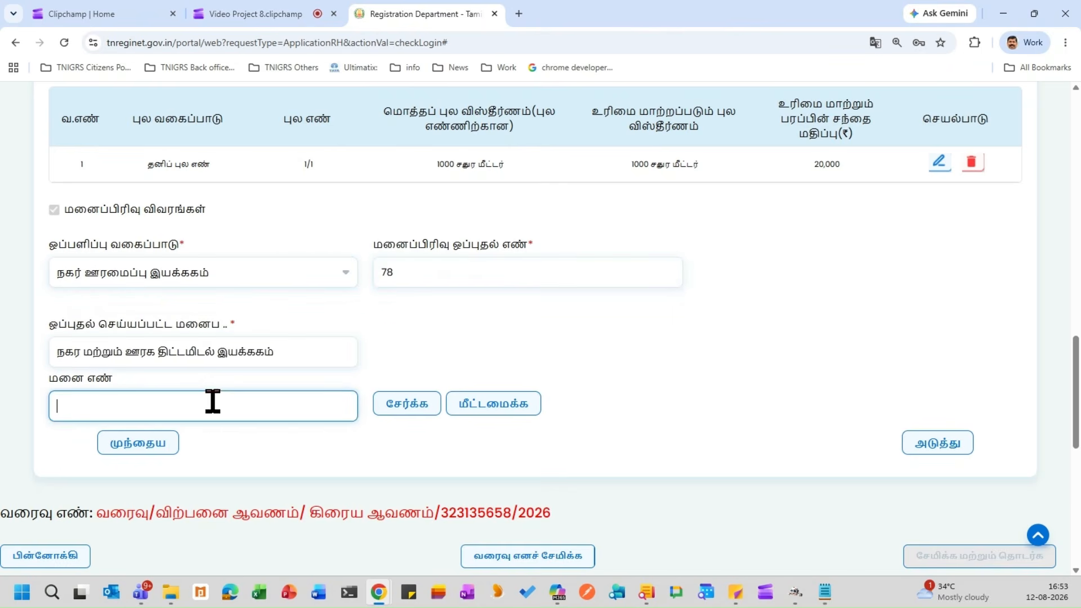
pyautogui.write('800')
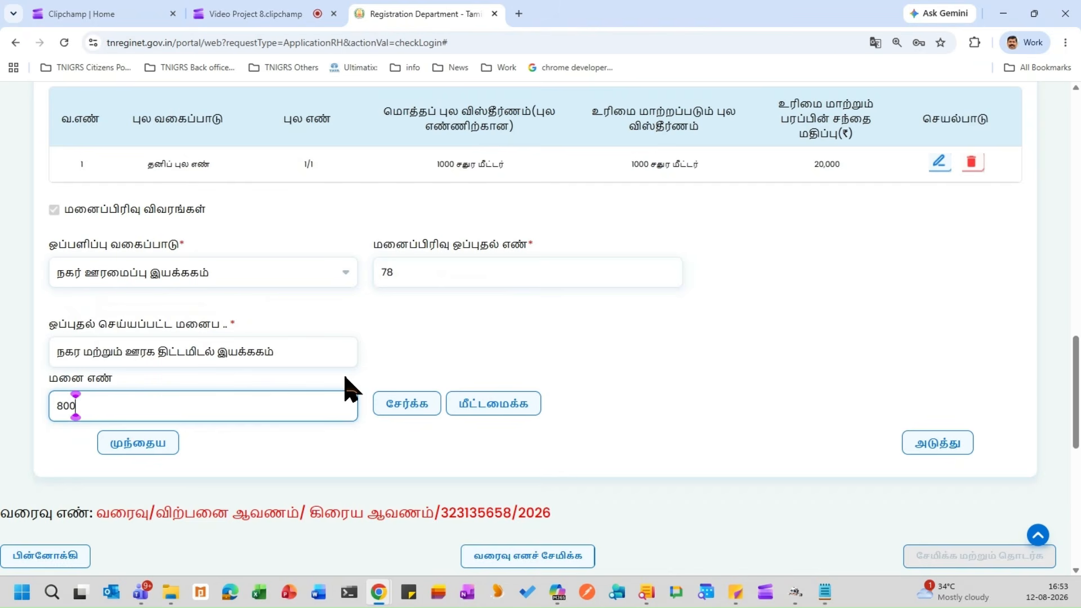
pyautogui.click(402, 410)
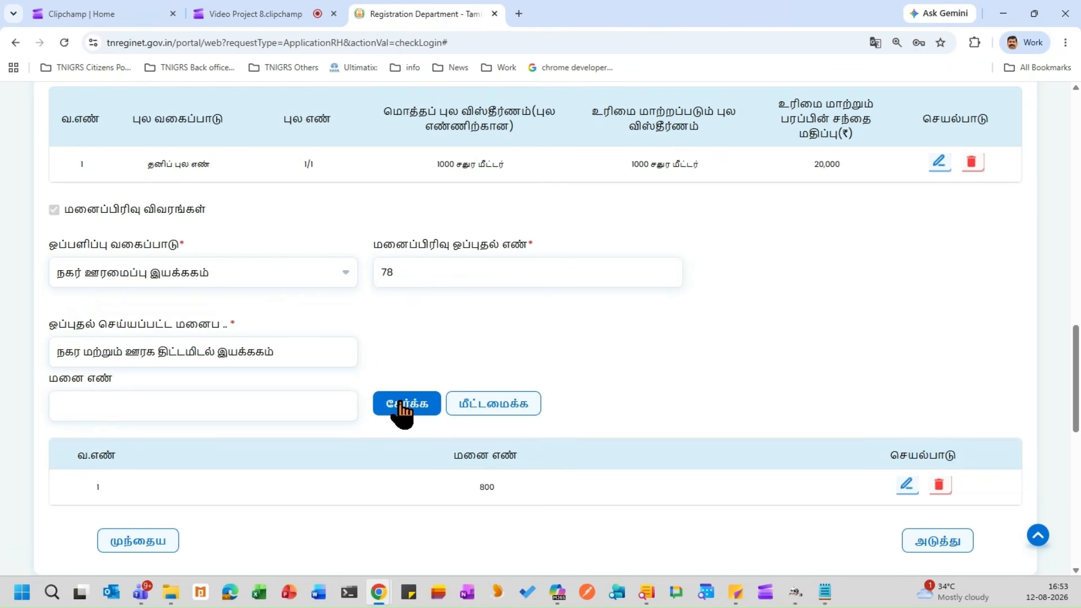
pyautogui.scroll(-1, 871, 450)
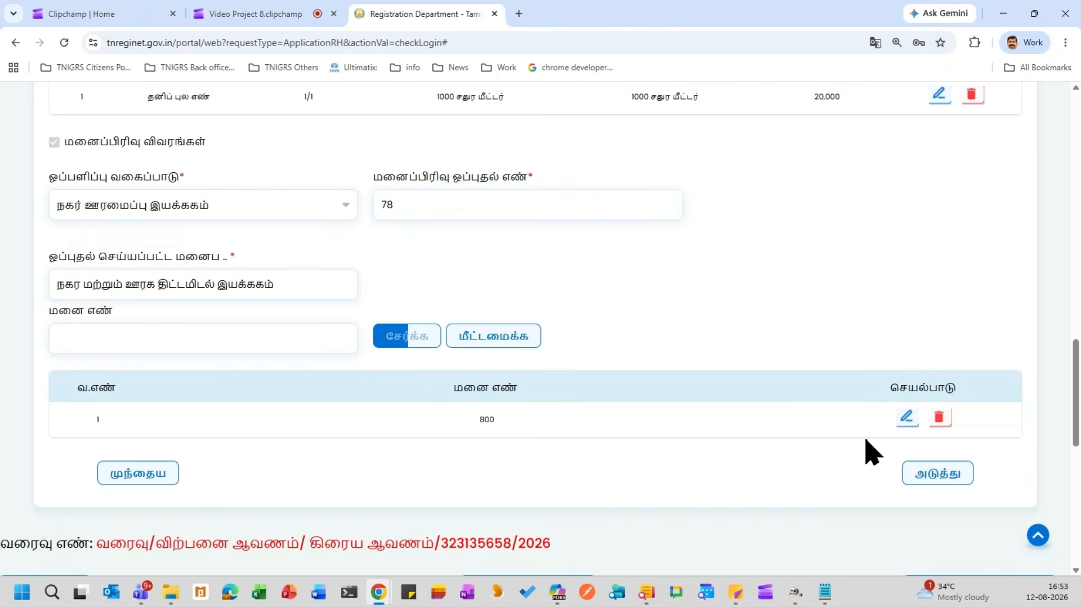
pyautogui.click(955, 481)
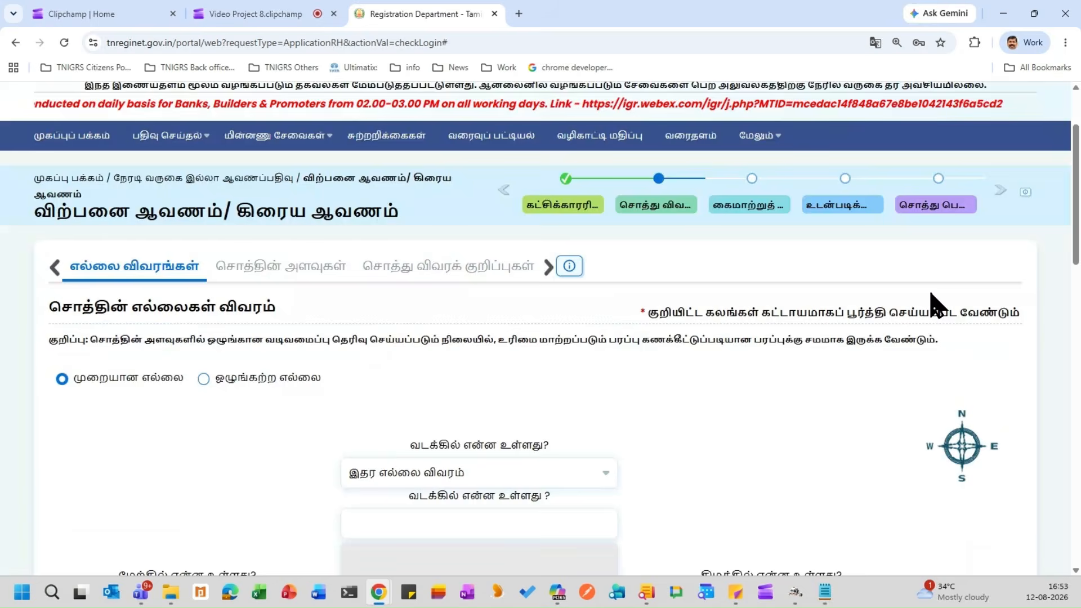
# Set the north boundary to ஸ்ரீனிவாசா ராவ் ரோடு/தெரு and the south boundary to ஸ்ரீனிவாசபுரம் 4வது தெரு.
pyautogui.scroll(-3, 937, 305)
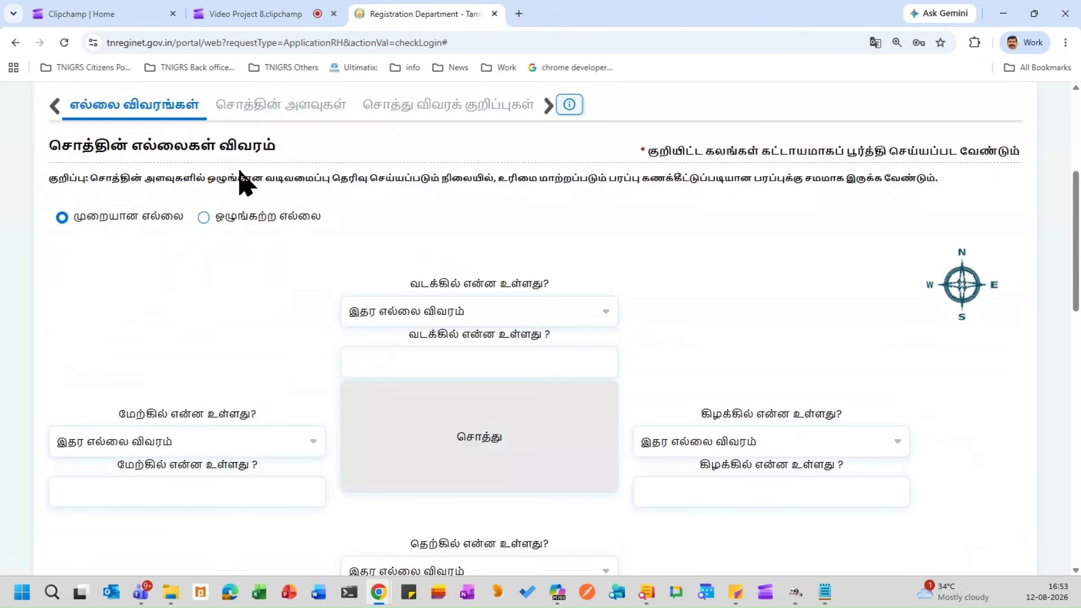
pyautogui.click(445, 313)
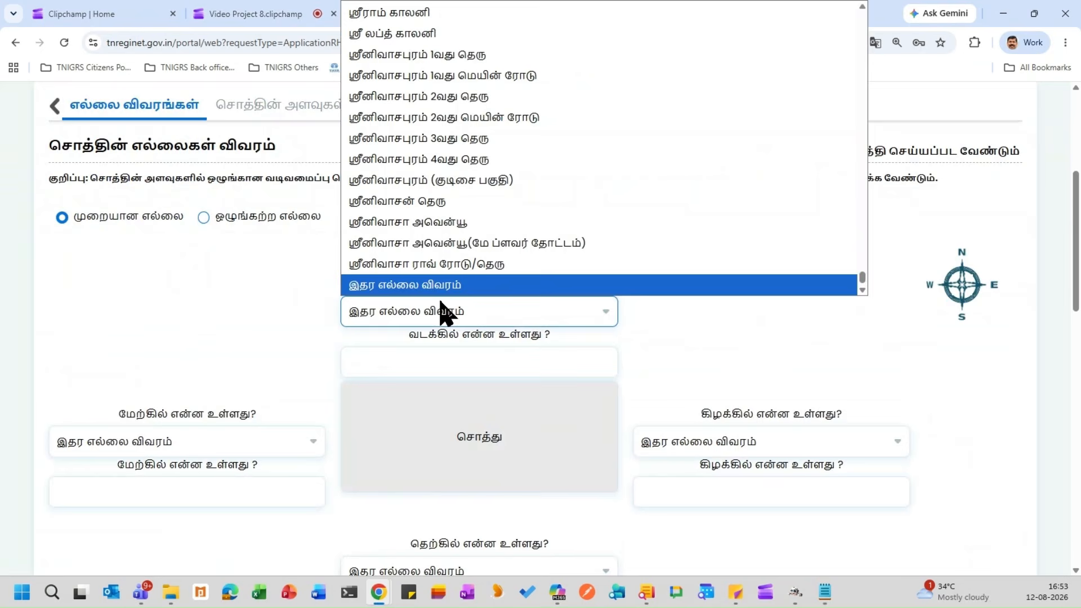
pyautogui.click(443, 264)
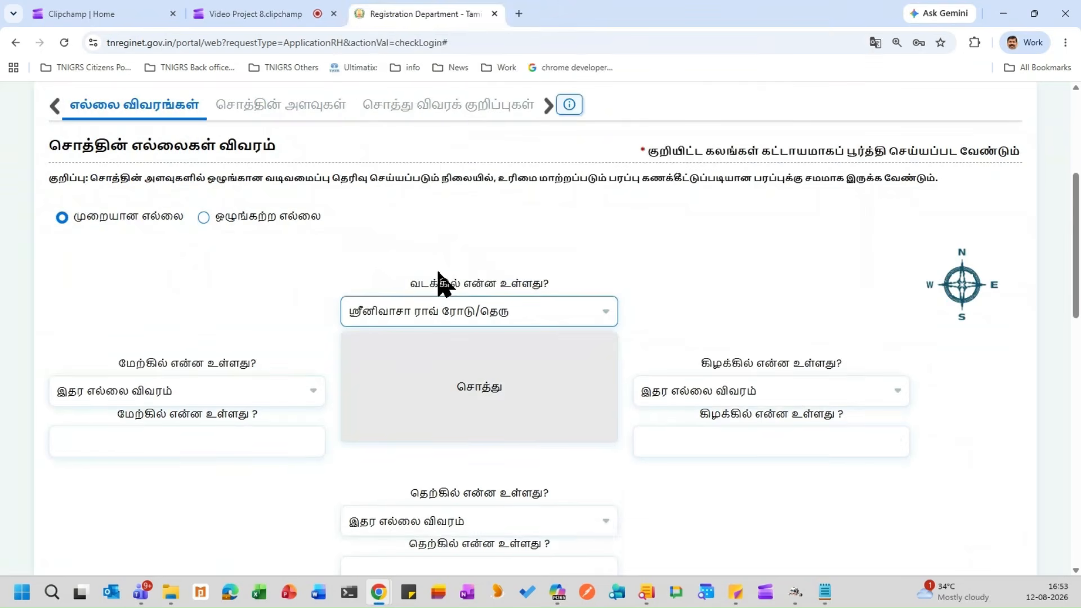
pyautogui.click(501, 521)
pyautogui.click(614, 407)
pyautogui.click(613, 406)
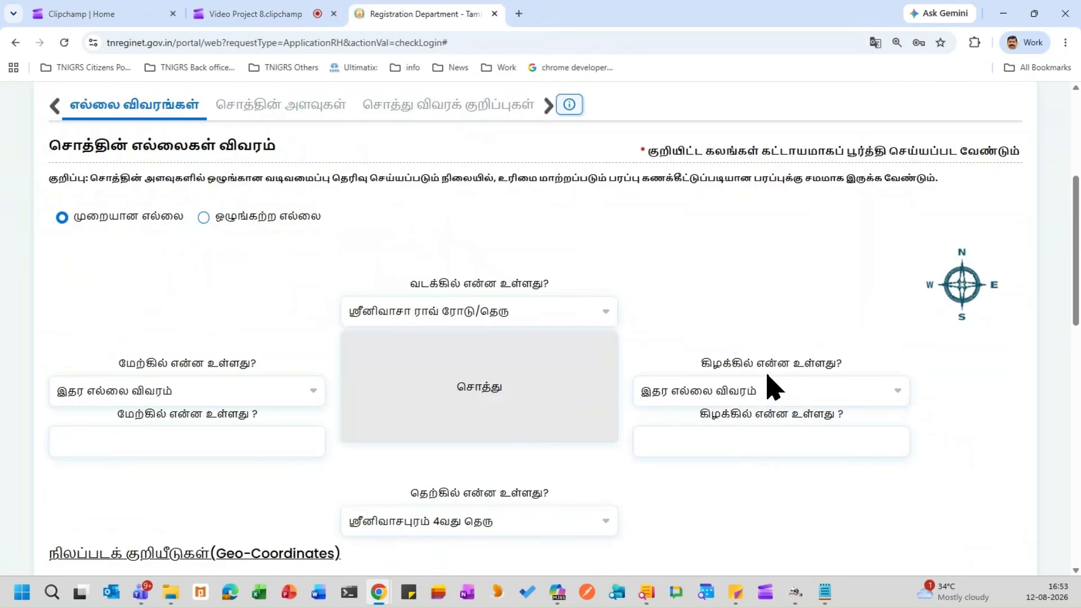
# Set the east boundary to ஸ்ரீனிவாசன் தெரு and the west boundary to ஸ்ரீனிவாசபுரம் 1வது மெயின் ரோடு.
pyautogui.click(774, 389)
pyautogui.click(704, 280)
pyautogui.click(252, 393)
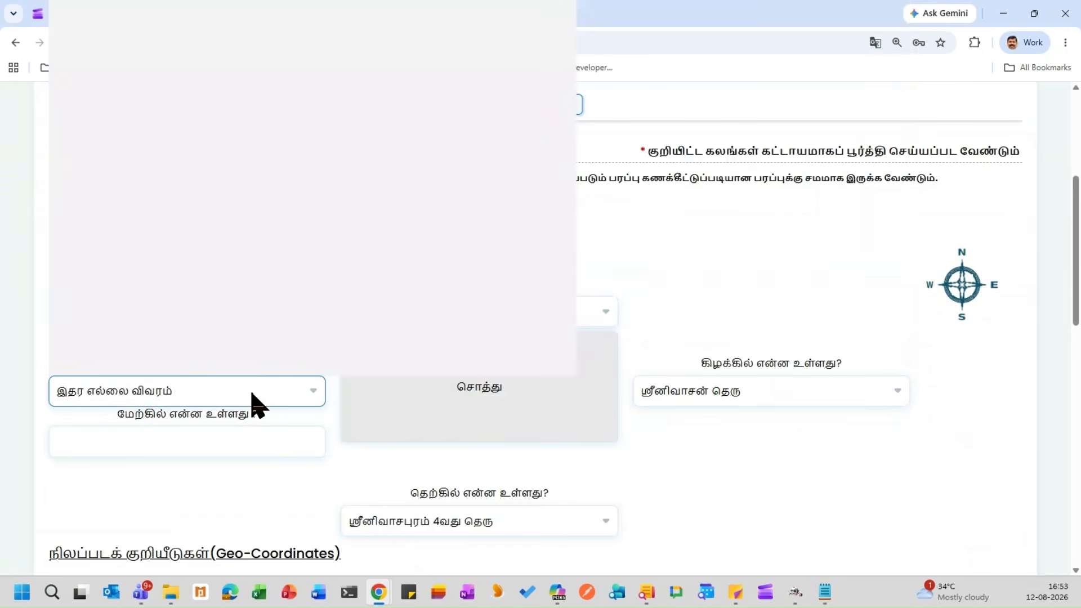
pyautogui.click(270, 230)
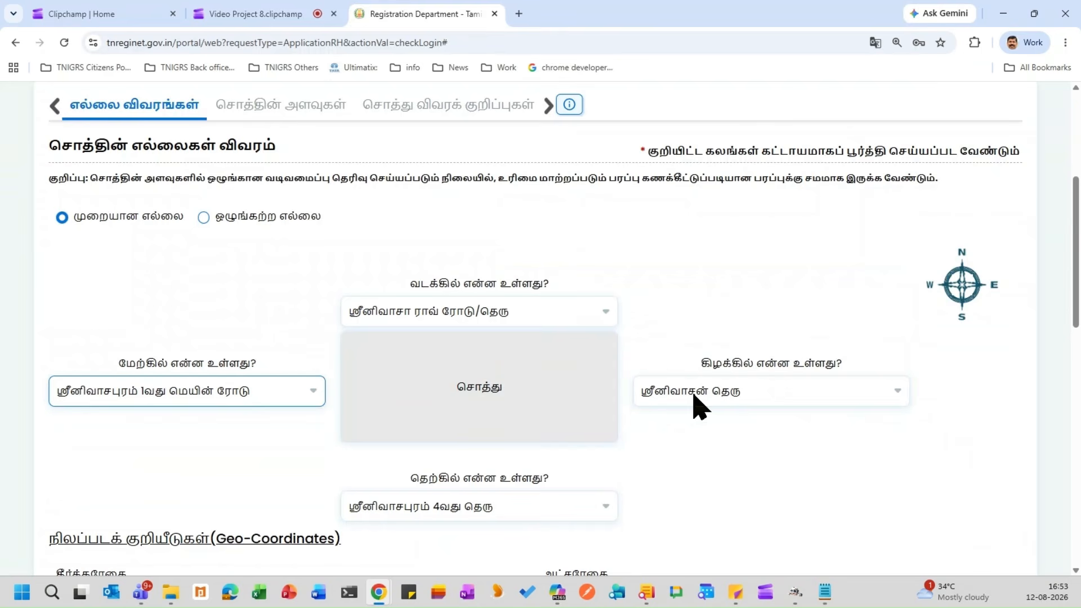
# Switch the north boundary to இதர எல்லை விவரம் (other boundary detail).
pyautogui.click(490, 312)
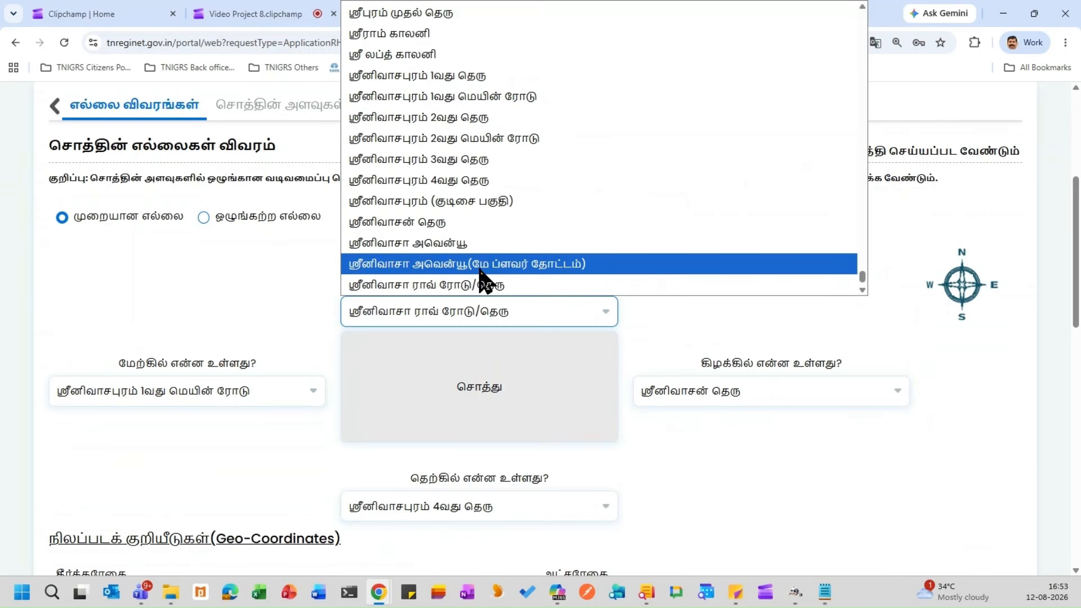
pyautogui.scroll(-1, 473, 282)
pyautogui.click(468, 283)
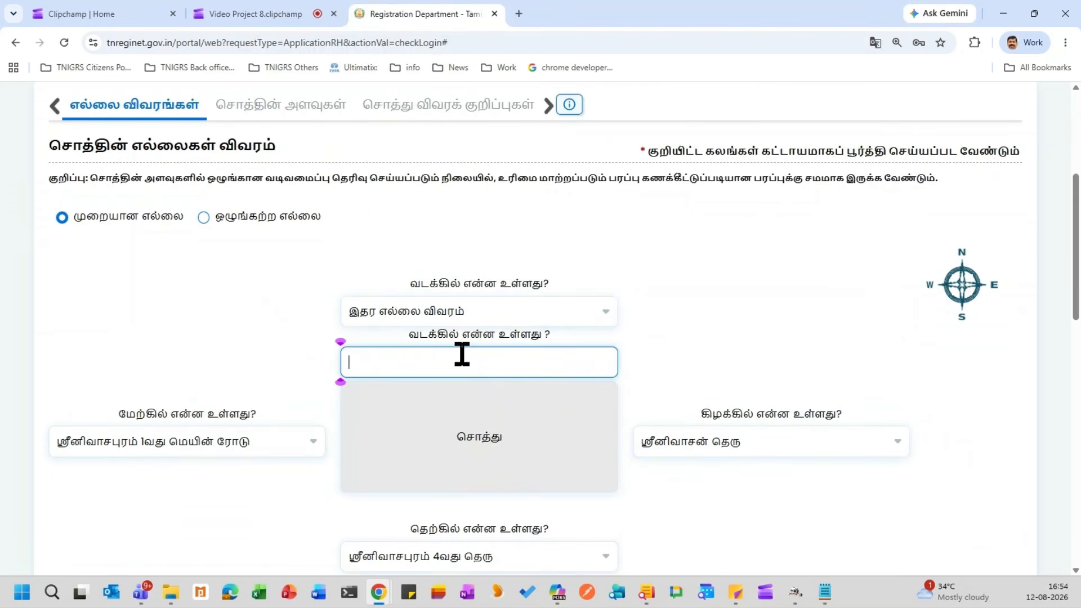
# Set the north boundary to the street ஸ்ரீனிவாசா அவென்யூ.
pyautogui.click(474, 319)
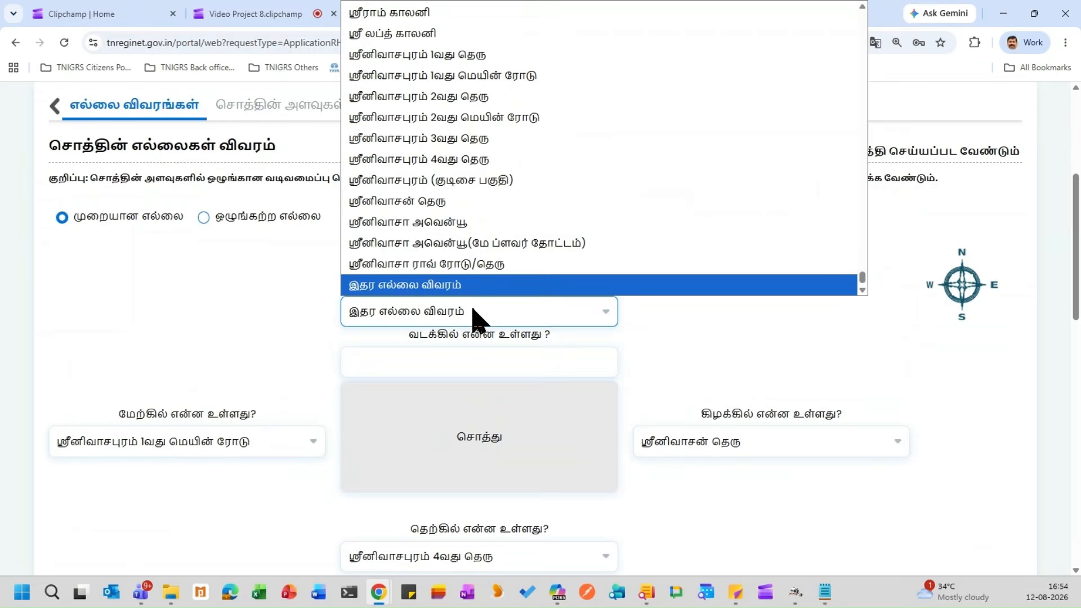
pyautogui.click(428, 222)
pyautogui.click(671, 456)
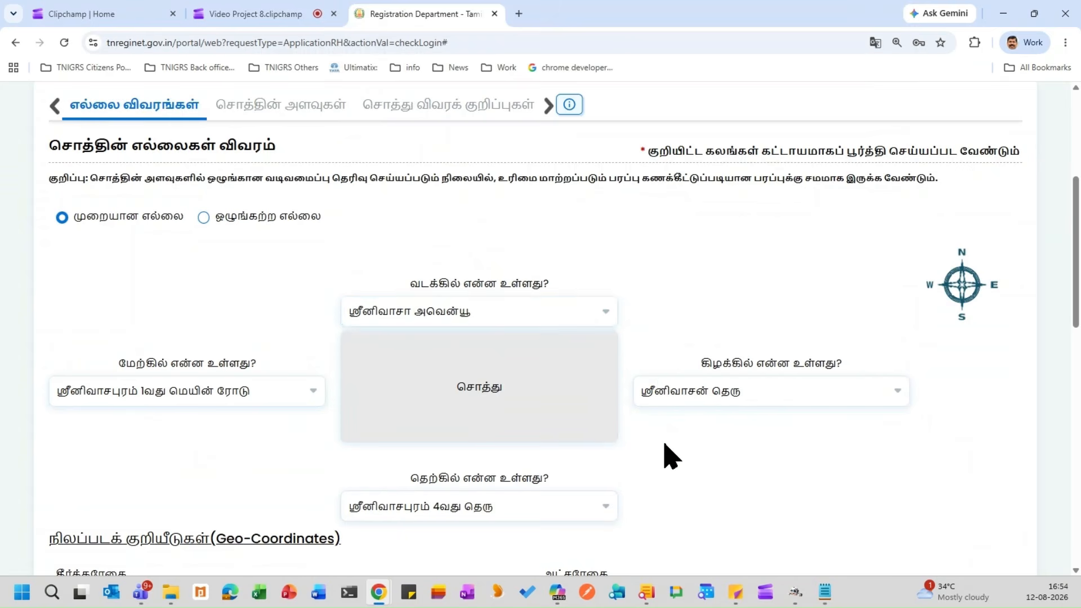
pyautogui.scroll(-4, 672, 456)
pyautogui.scroll(-1, 671, 456)
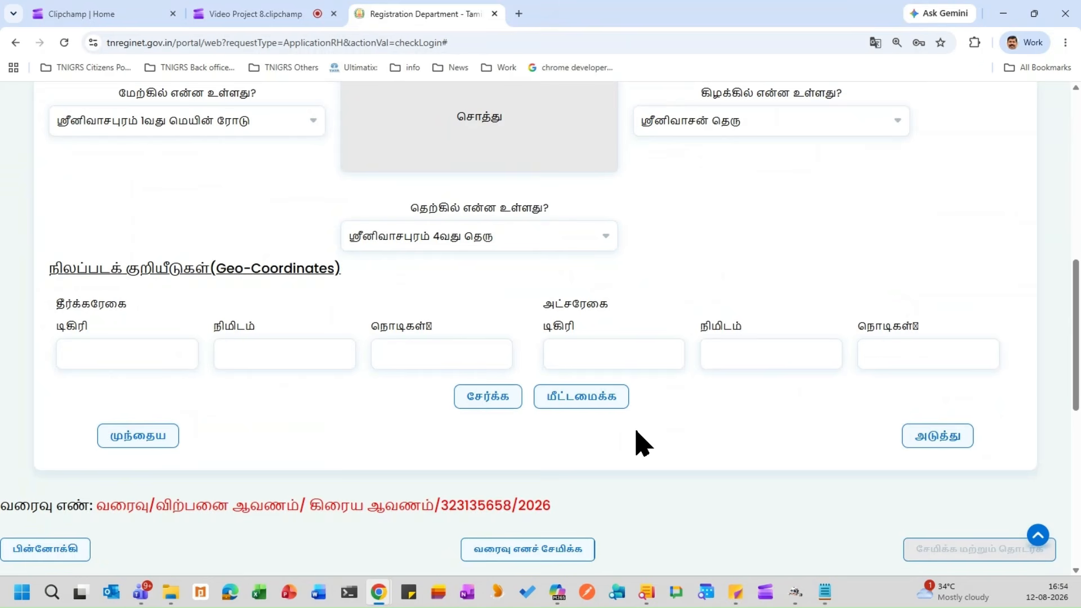
# Continue past the boundary and geo-coordinate section to the property measurements (சொத்தின் அளவுகள்), leaving the coordinates blank.
pyautogui.click(925, 439)
pyautogui.scroll(-3, 171, 276)
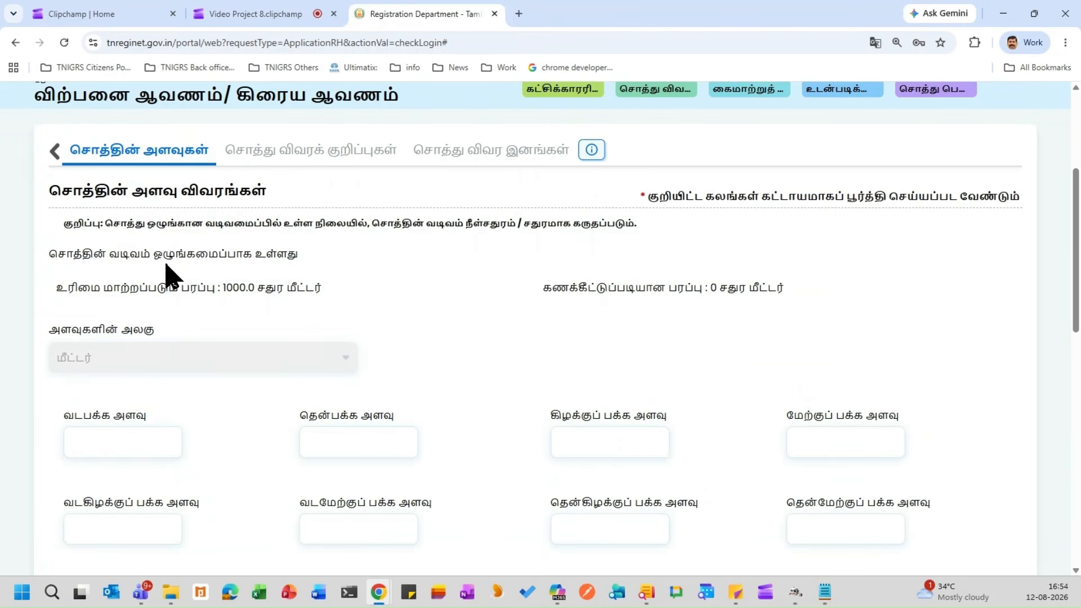
pyautogui.scroll(-1, 171, 276)
pyautogui.scroll(1, 170, 257)
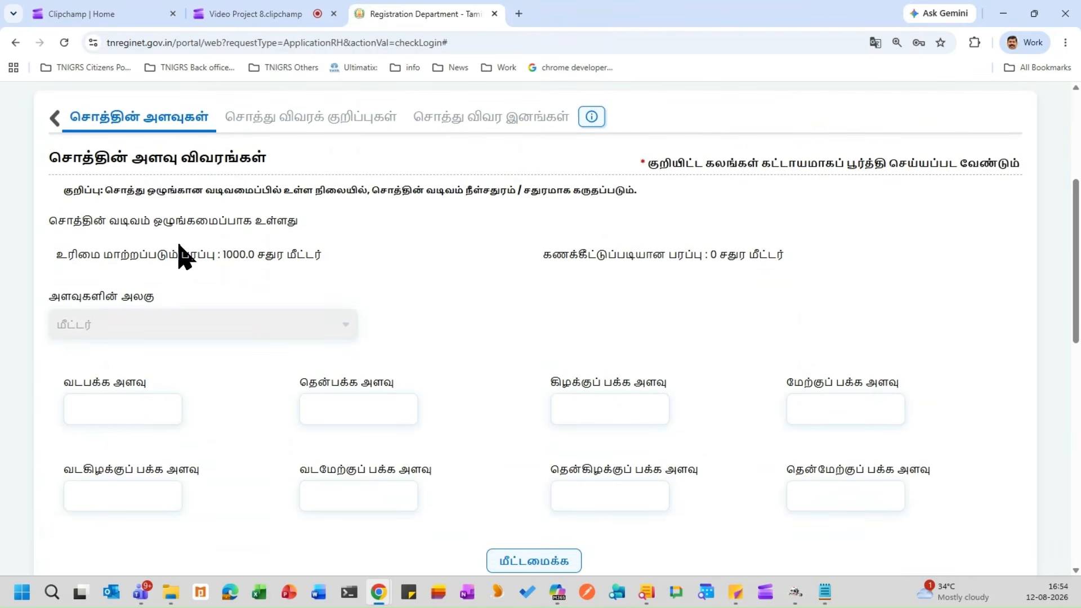
pyautogui.scroll(-1, 186, 258)
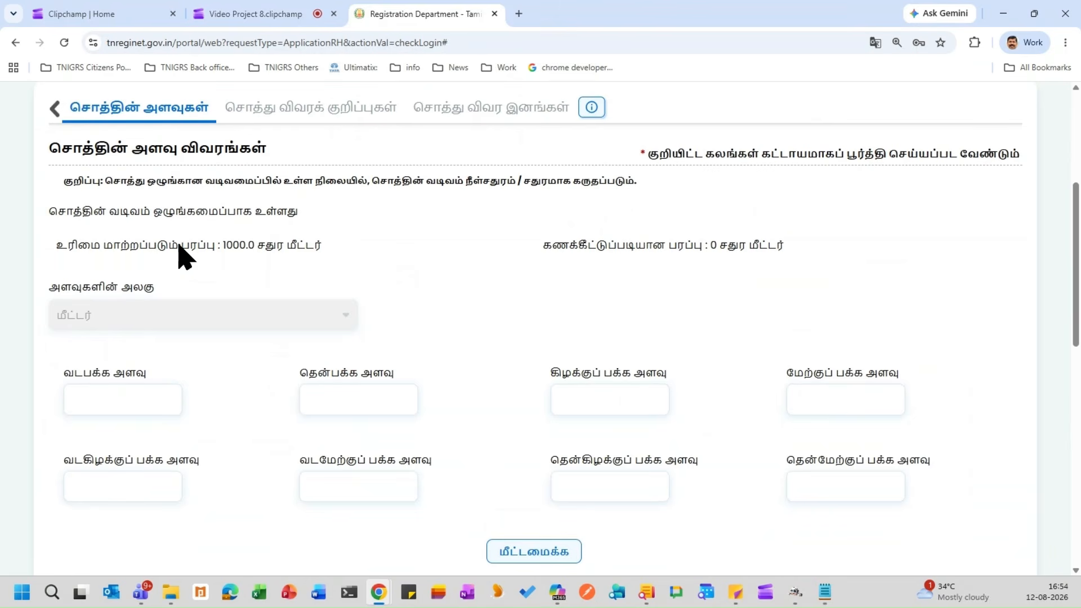
pyautogui.scroll(-1, 140, 326)
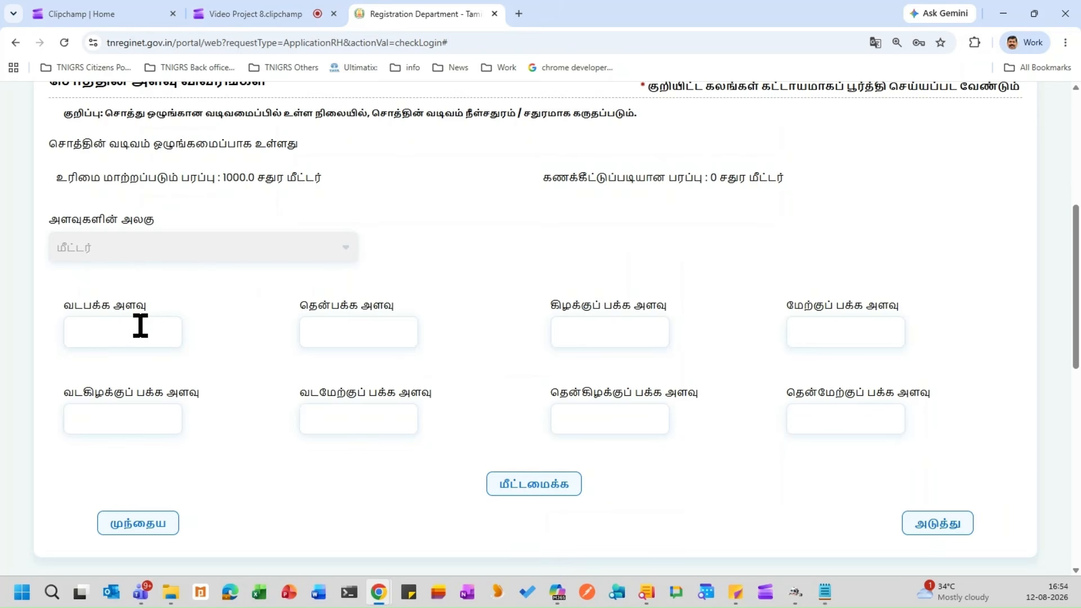
# Set the north side measurement (வடபக்க அளவு) to 20 metres and the east side measurement (கிழக்குப் பக்க அளவு) to 50 metres.
pyautogui.click(140, 326)
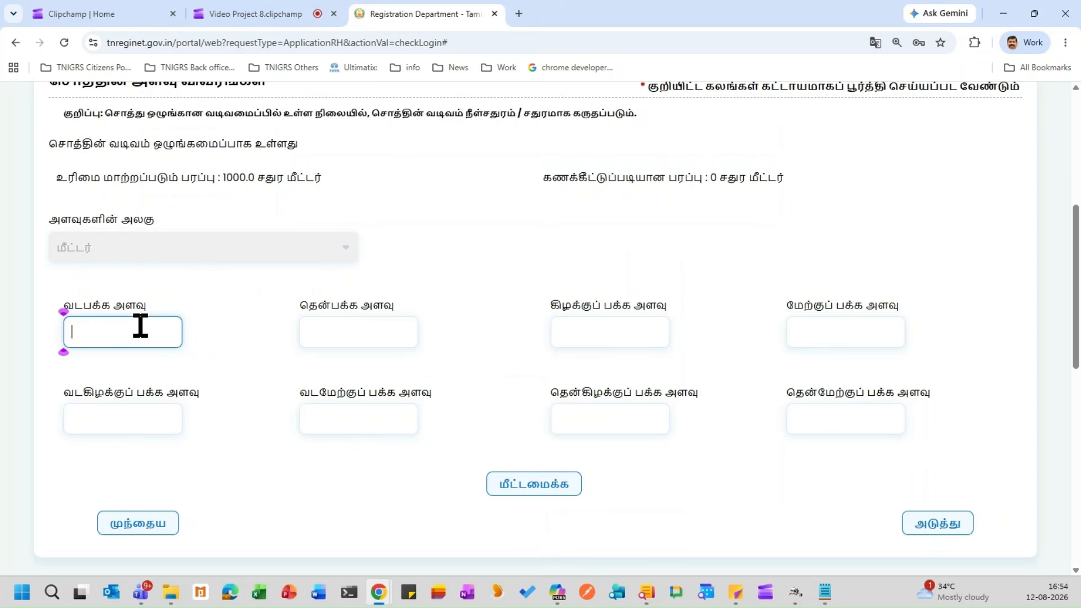
pyautogui.write('20')
pyautogui.click(228, 326)
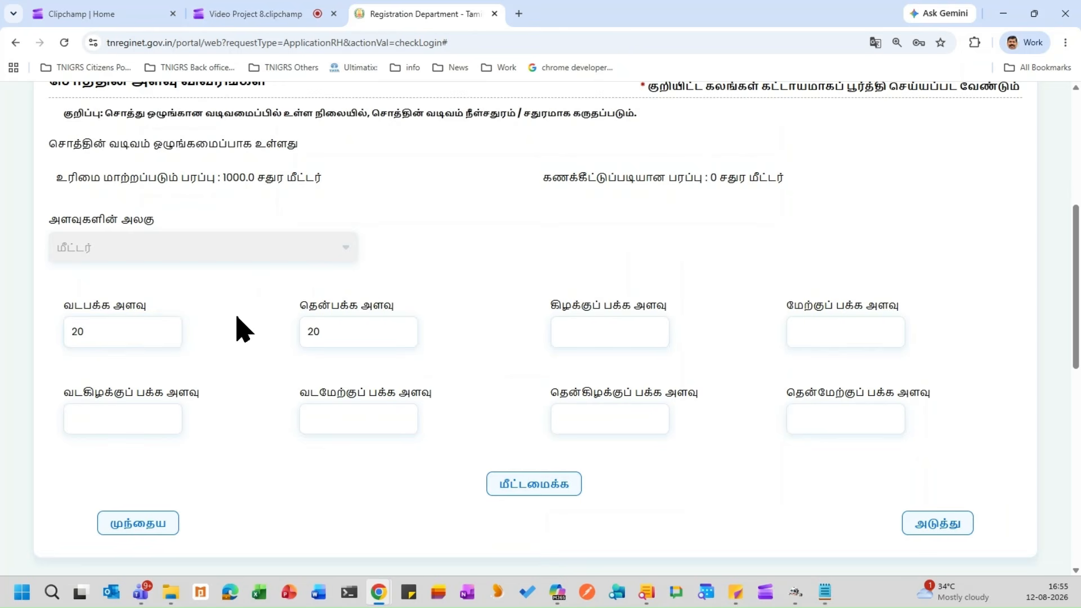
pyautogui.click(569, 335)
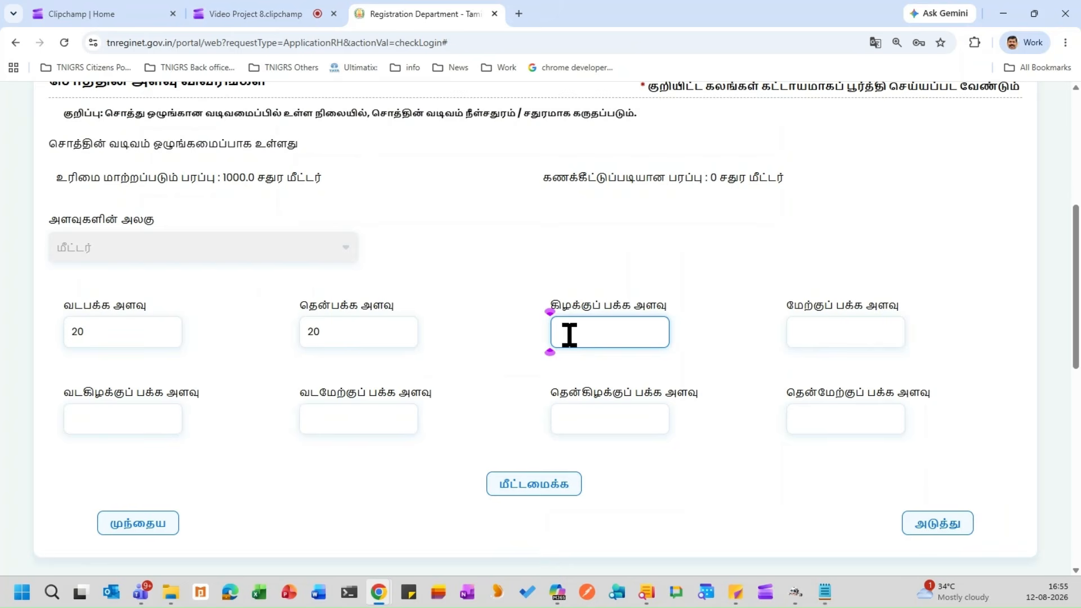
pyautogui.write('5')
pyautogui.click(725, 296)
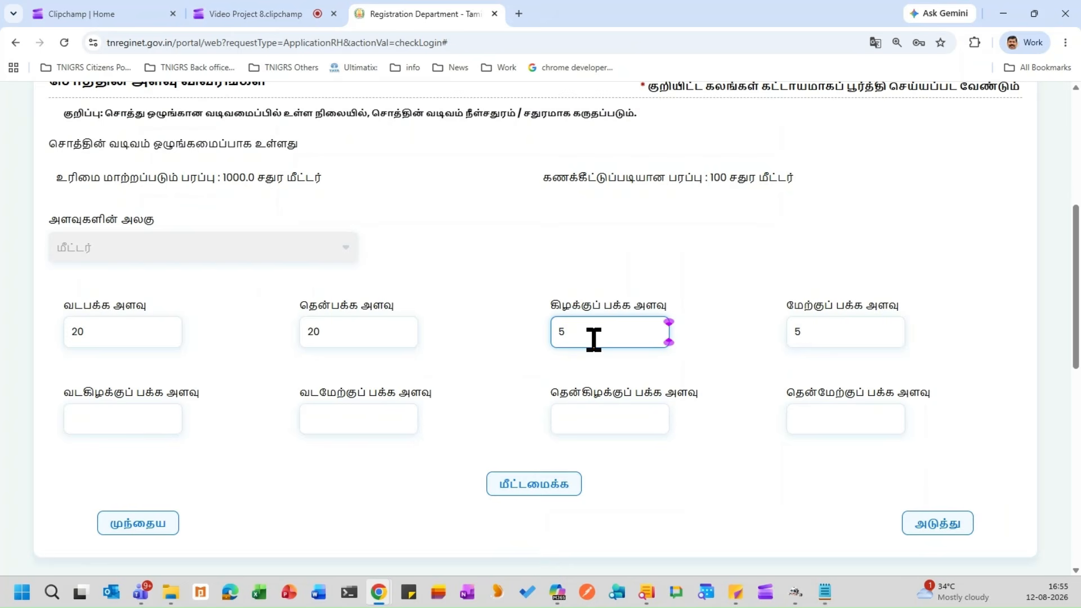
pyautogui.write('0')
pyautogui.click(681, 316)
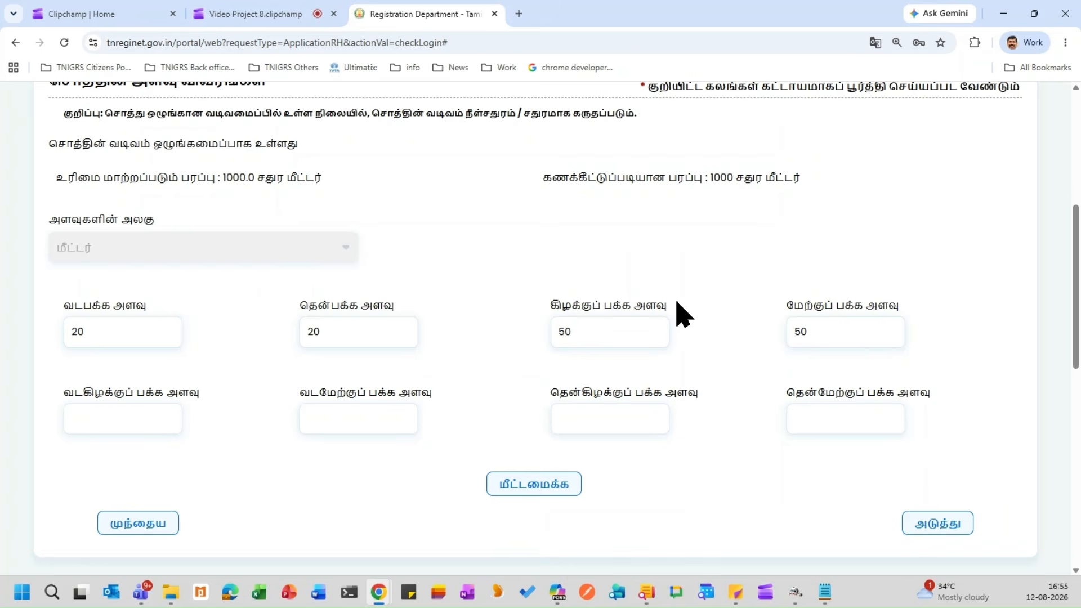
# Continue through the property notes without entering any, to the property detail items section (சொத்து விவர இனங்கள்).
pyautogui.click(909, 534)
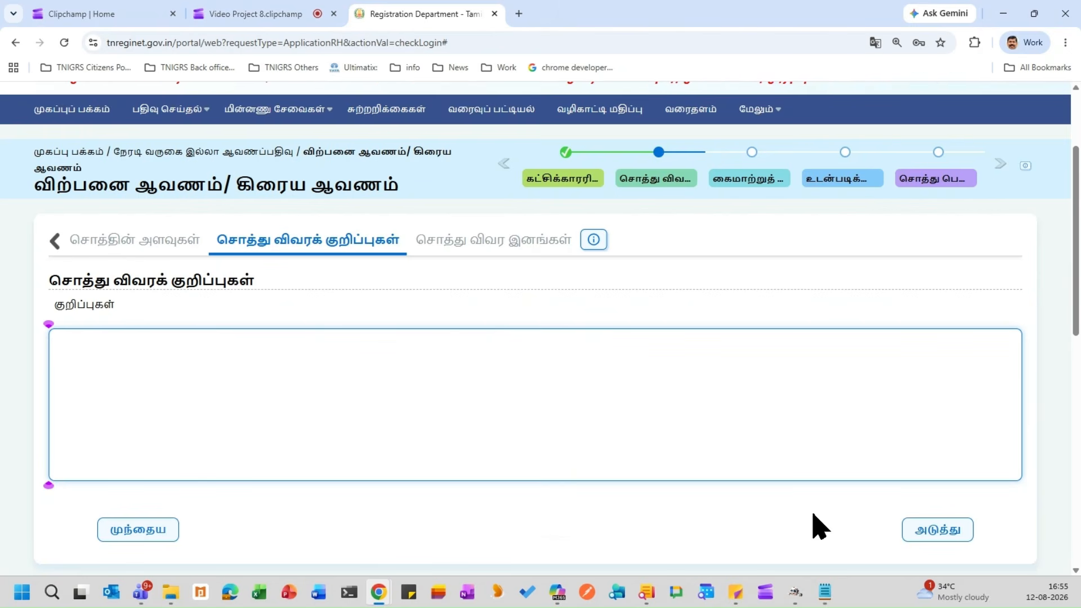
pyautogui.click(937, 530)
pyautogui.scroll(-3, 394, 422)
pyautogui.click(938, 529)
pyautogui.scroll(-3, 352, 365)
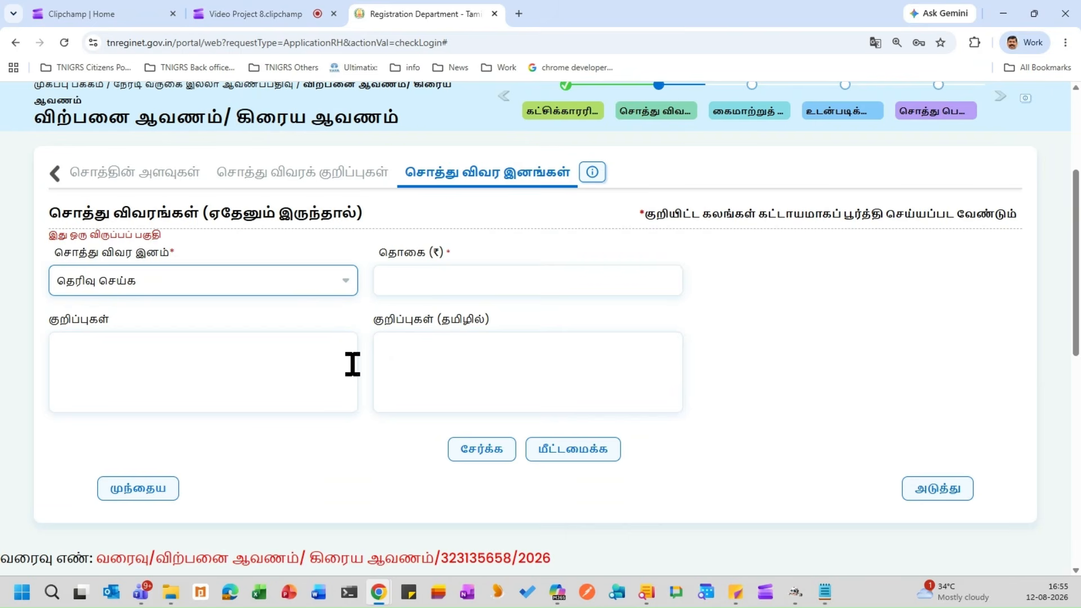
# Add a property item of type மரங்கள் (trees) with an amount of ₹50000.
pyautogui.click(307, 290)
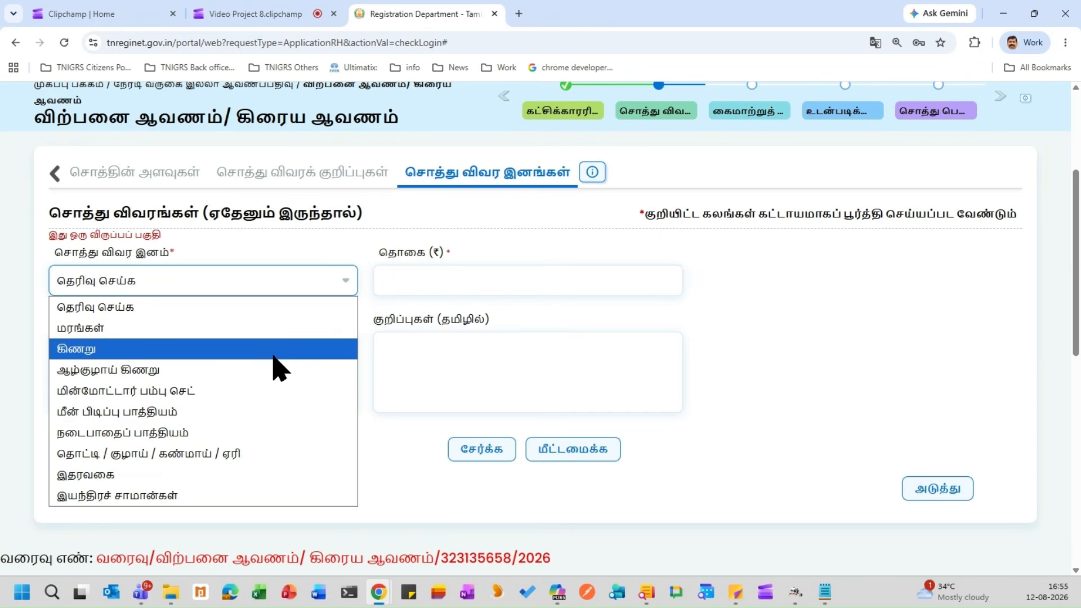
pyautogui.click(277, 331)
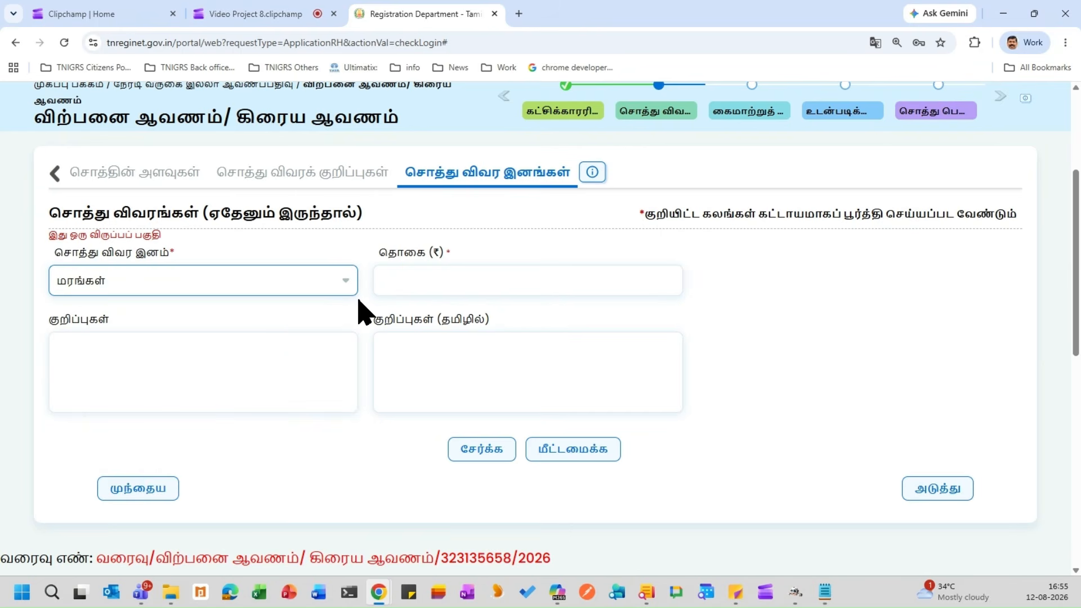
pyautogui.click(438, 276)
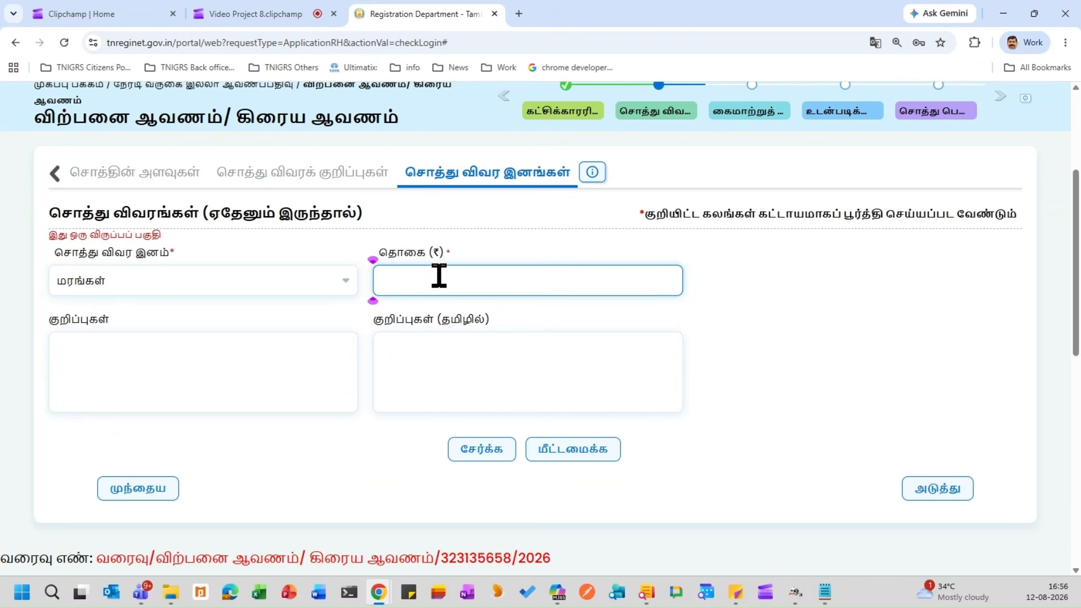
pyautogui.write('50000')
pyautogui.click(367, 324)
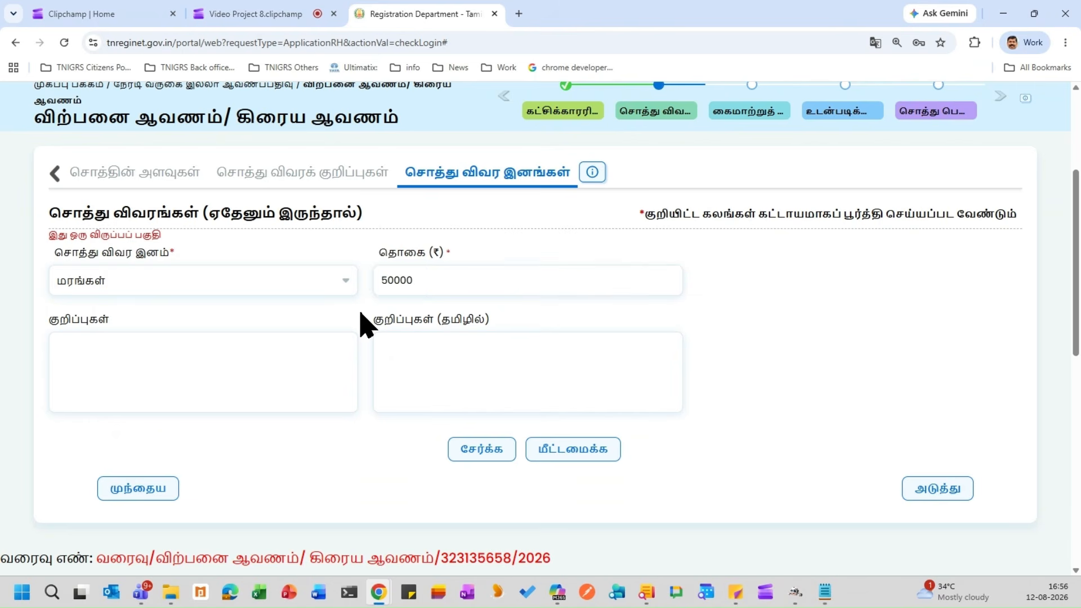
pyautogui.click(465, 449)
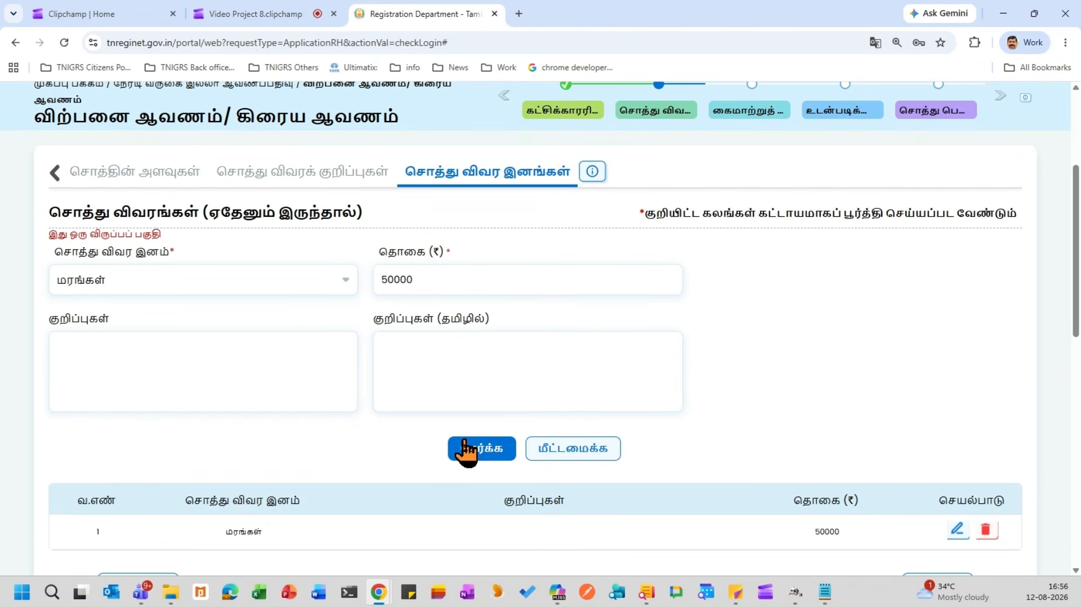
# Complete the property items section and check the new property's entry in the list of added properties.
pyautogui.scroll(-1, 465, 449)
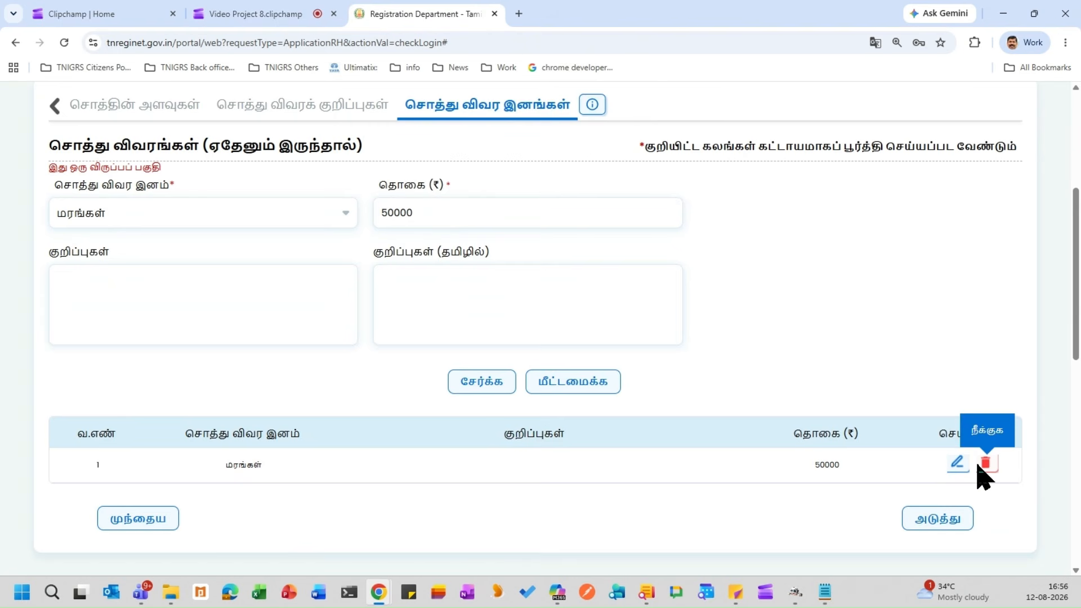
pyautogui.click(928, 524)
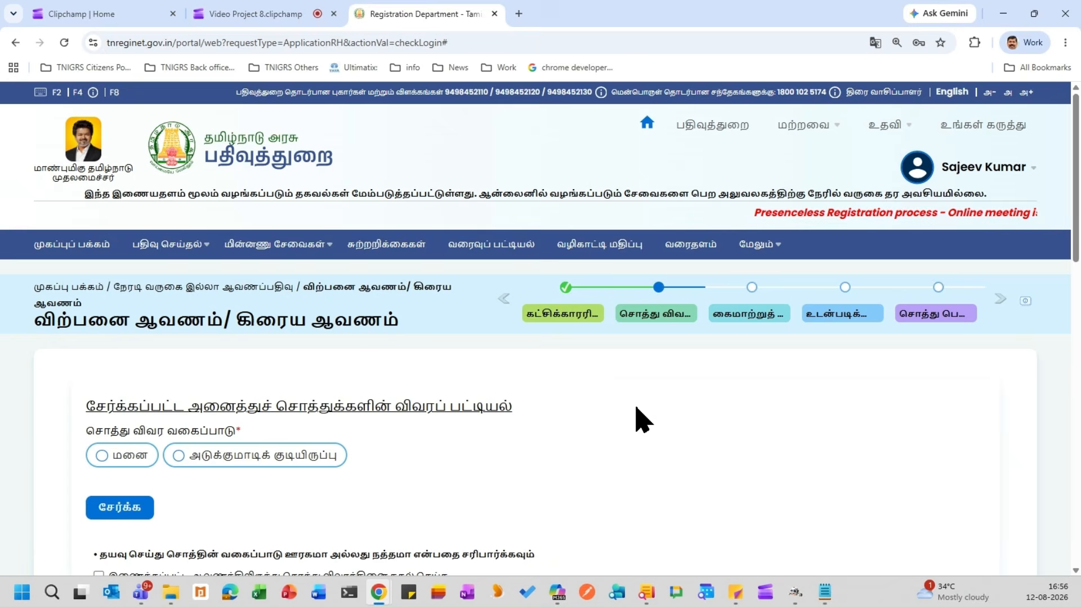
pyautogui.scroll(-5, 642, 420)
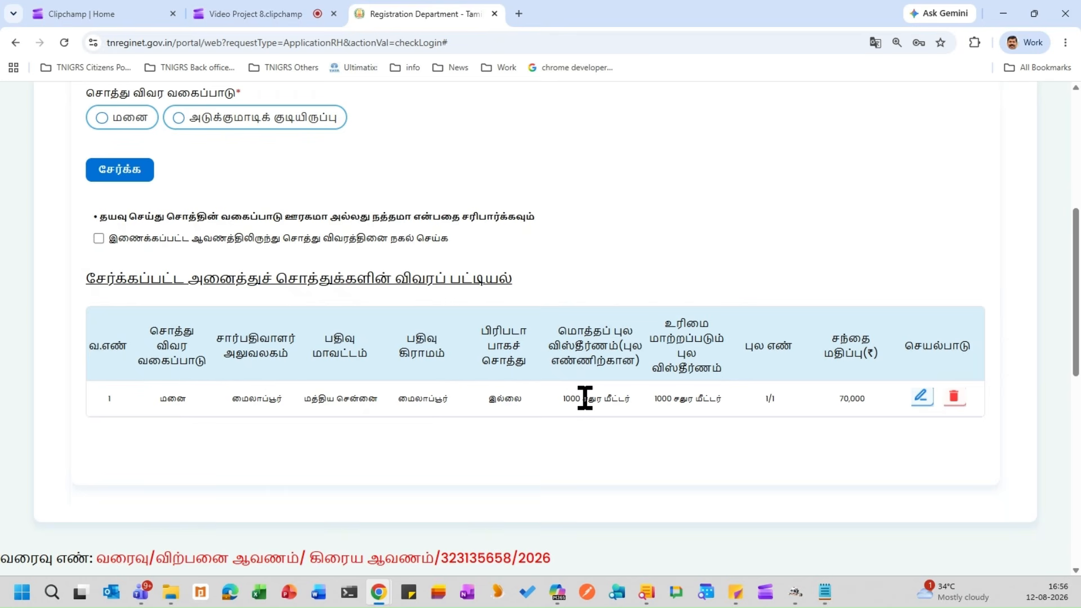
pyautogui.scroll(1, 585, 398)
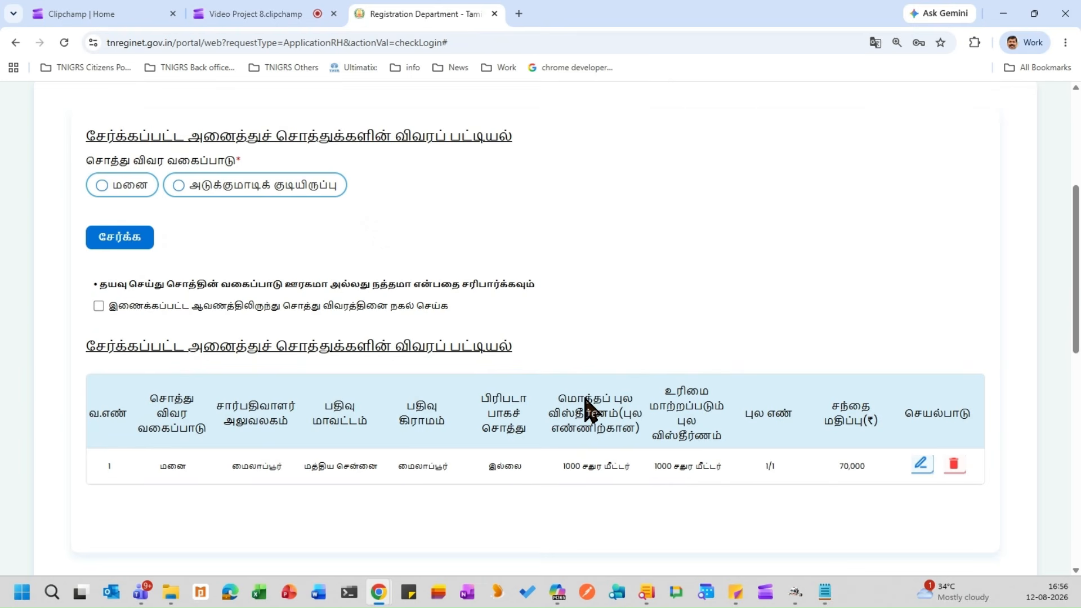